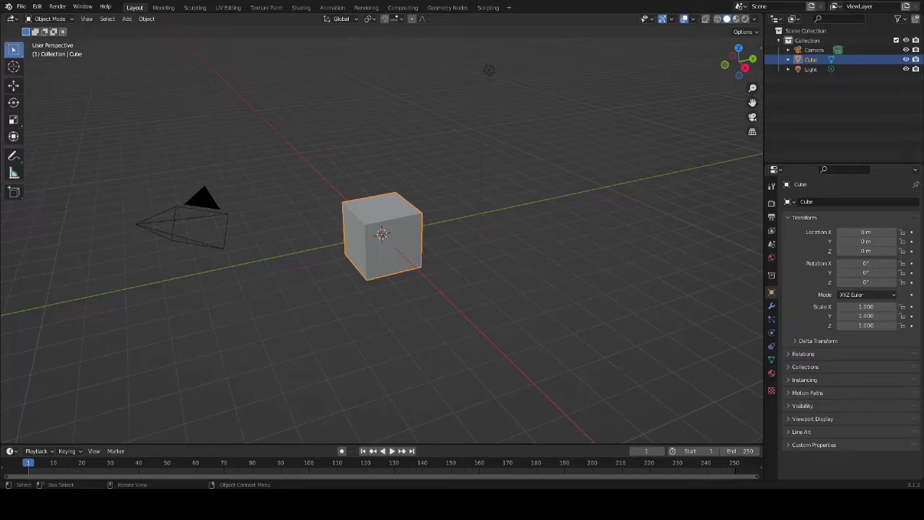
Step: Delete all default objects from the scene: the camera, the cube and the light
key("alt+a")
scroll(382, 234, "down", 2)
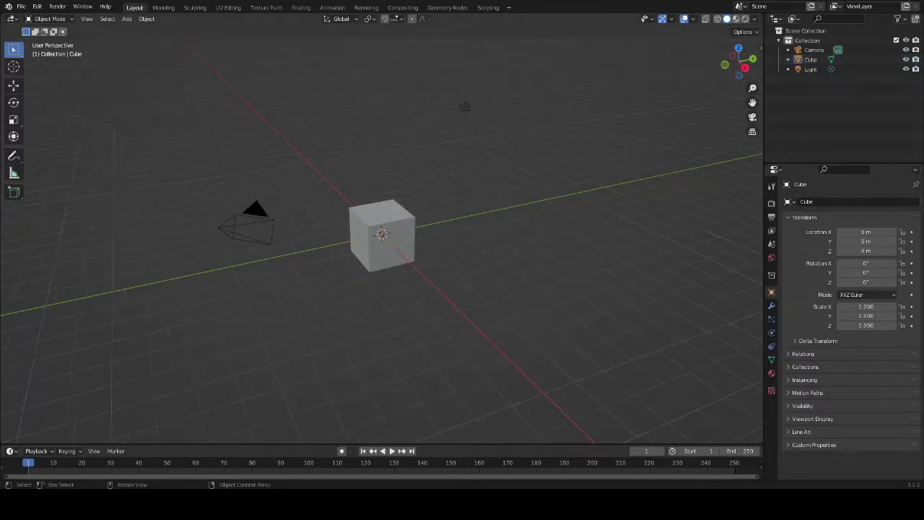
middle_click_drag(405, 238, 374, 241)
mouse_move(444, 216)
middle_mouse_down()
mouse_move(433, 231)
mouse_move(405, 209)
mouse_move(426, 188)
mouse_move(433, 231)
mouse_move(419, 209)
mouse_move(433, 224)
mouse_move(426, 202)
mouse_move(444, 210)
mouse_move(433, 195)
mouse_move(451, 213)
middle_mouse_up()
middle_click_drag(527, 182, 449, 156)
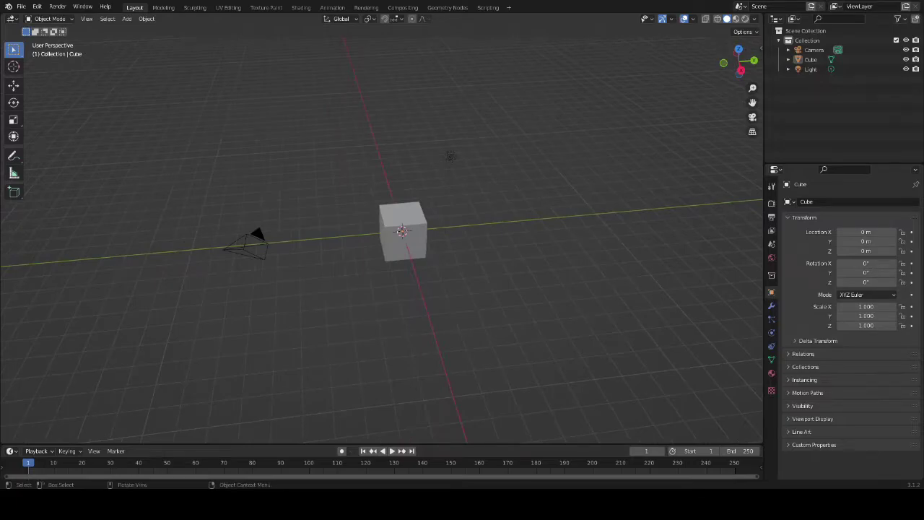
left_click(249, 246)
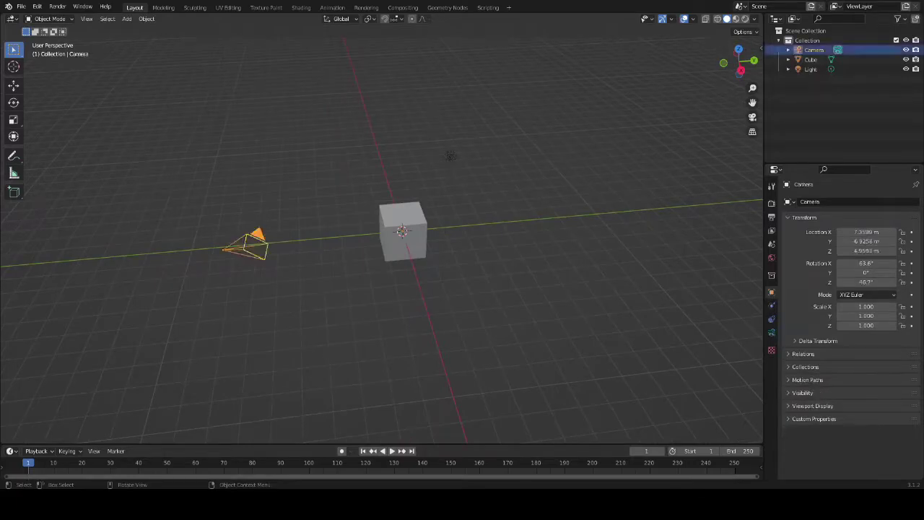
key("alt+a")
key("a")
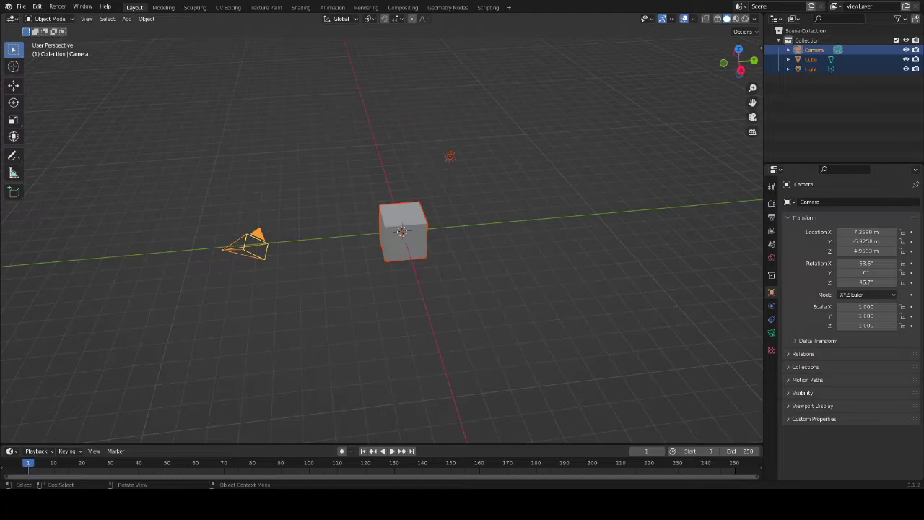
key("Delete")
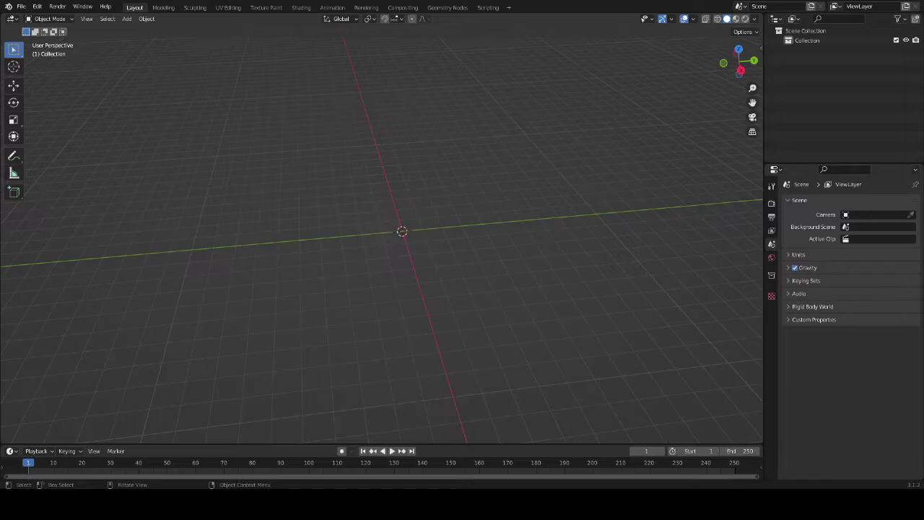
Step: Search the add-on preferences for "image" and make sure the Import Images as Planes add-on is enabled
left_click(37, 7)
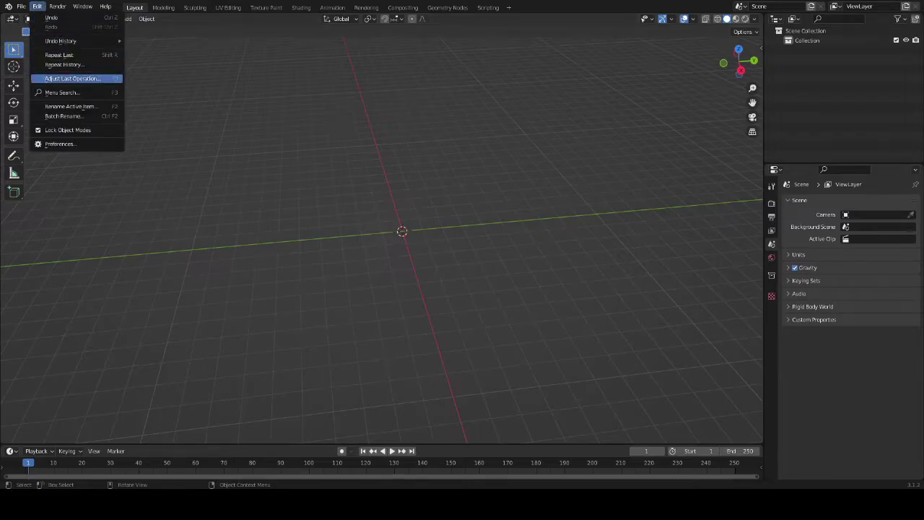
left_click(59, 144)
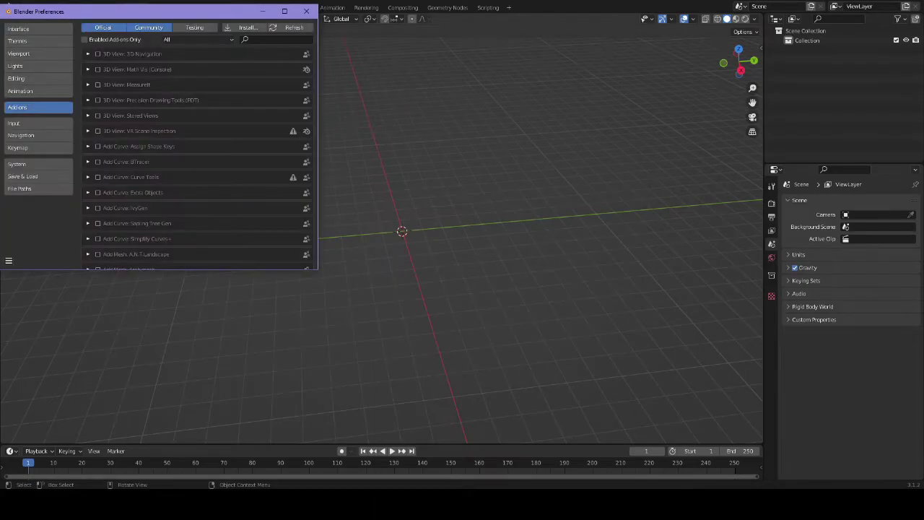
left_click(278, 40)
type("Image")
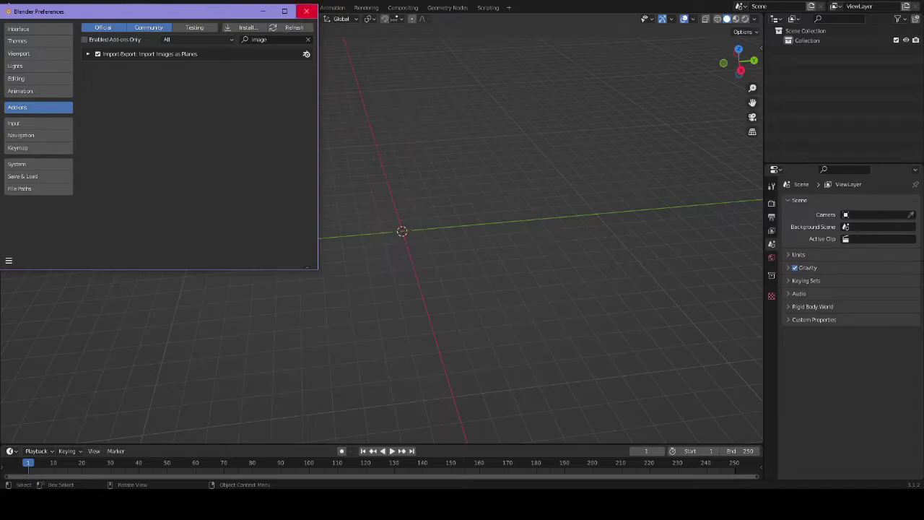
left_click(306, 11)
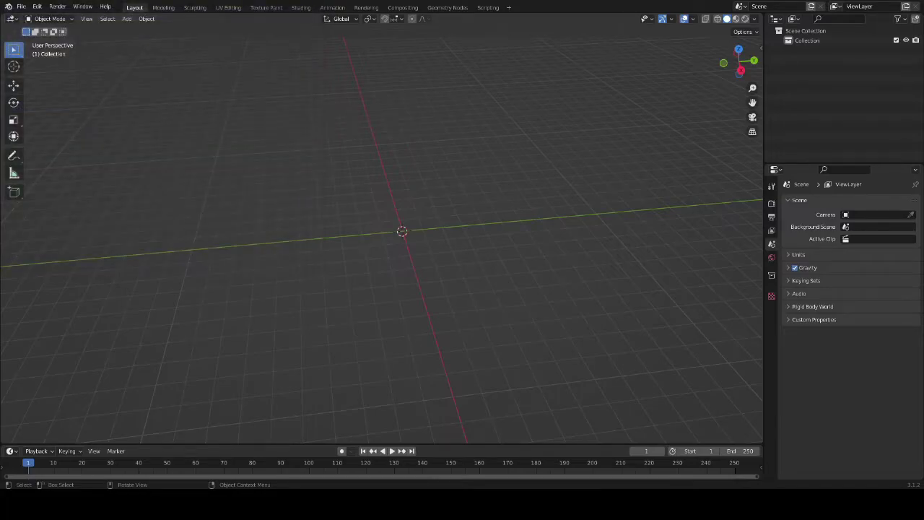
Step: Import the "Avernus straight path" image into the empty scene as an image plane
left_click(21, 5)
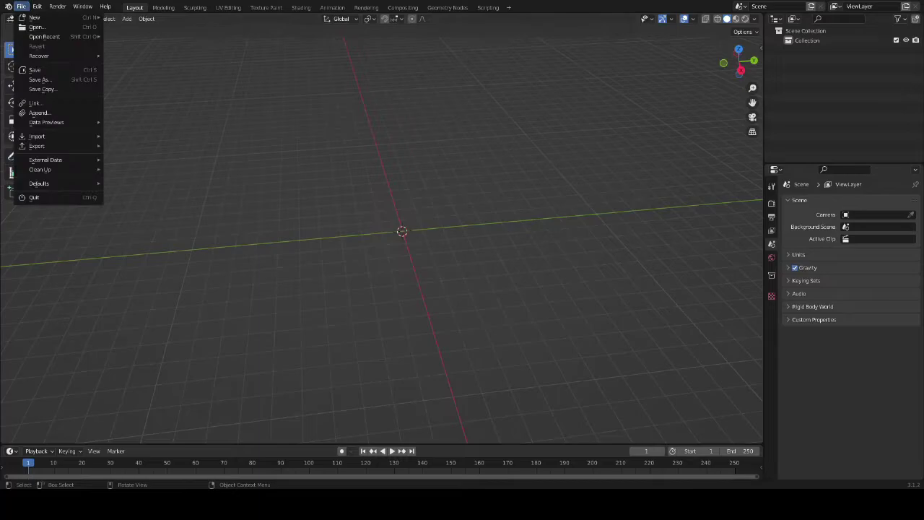
mouse_move(36, 136)
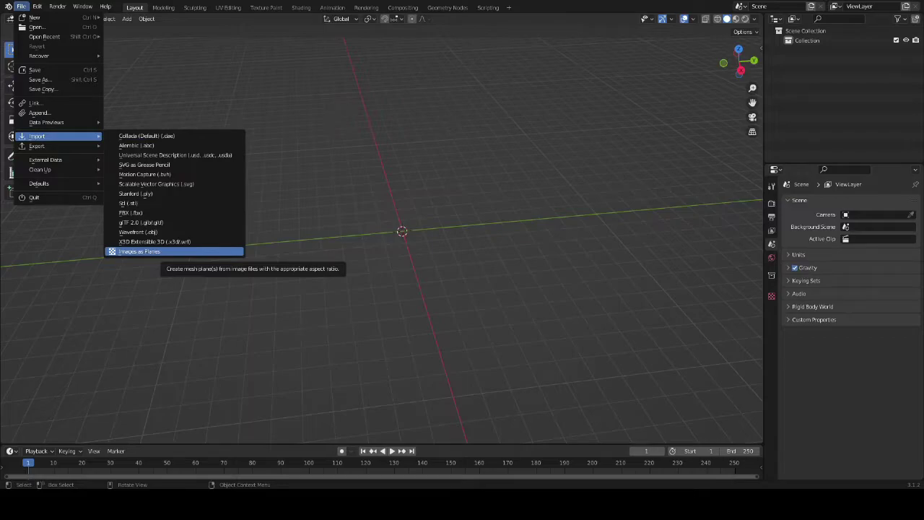
left_click(159, 251)
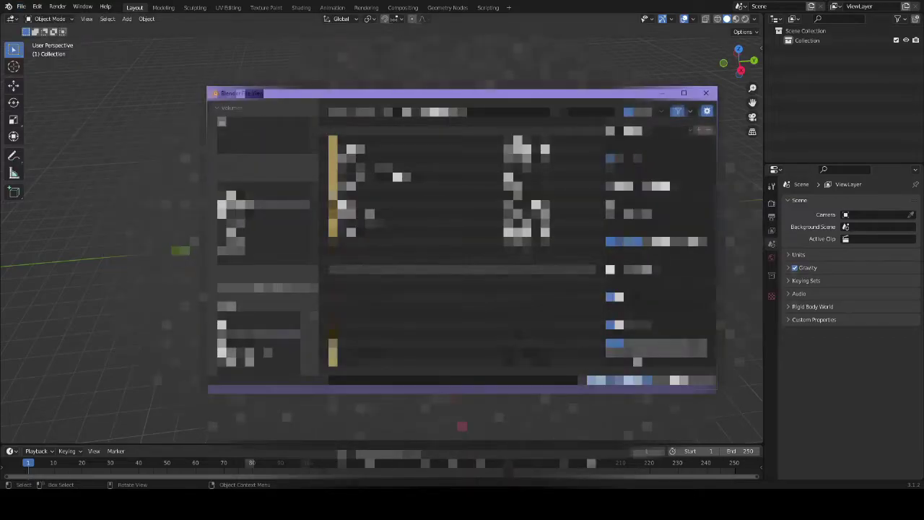
double_click(369, 214)
double_click(370, 150)
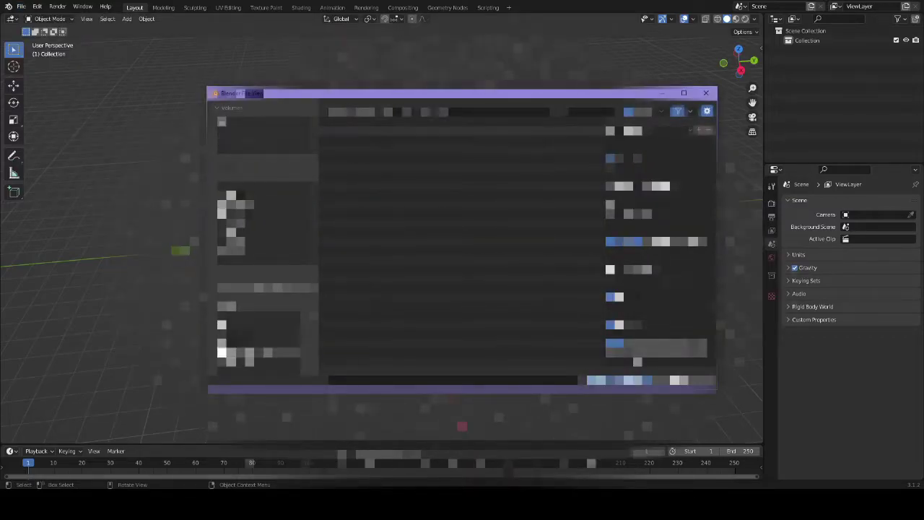
left_click(370, 140)
double_click(369, 140)
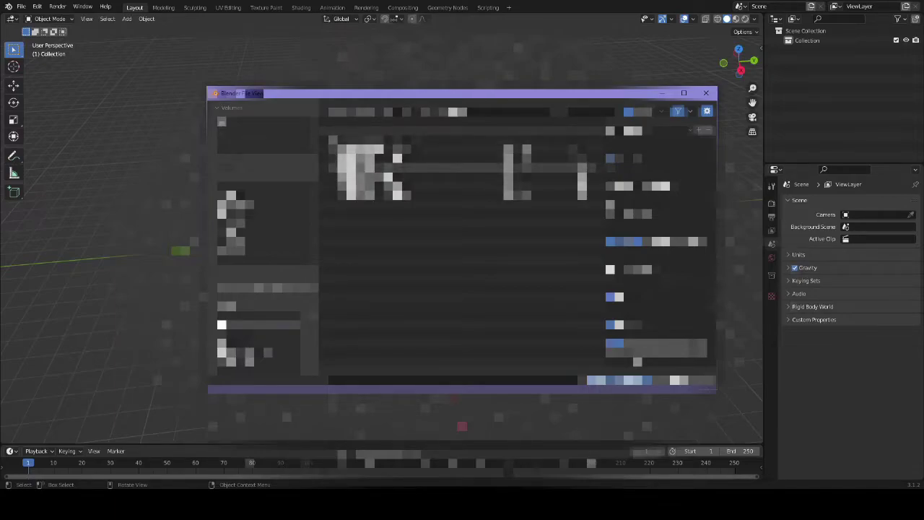
left_click(388, 177)
left_click(618, 380)
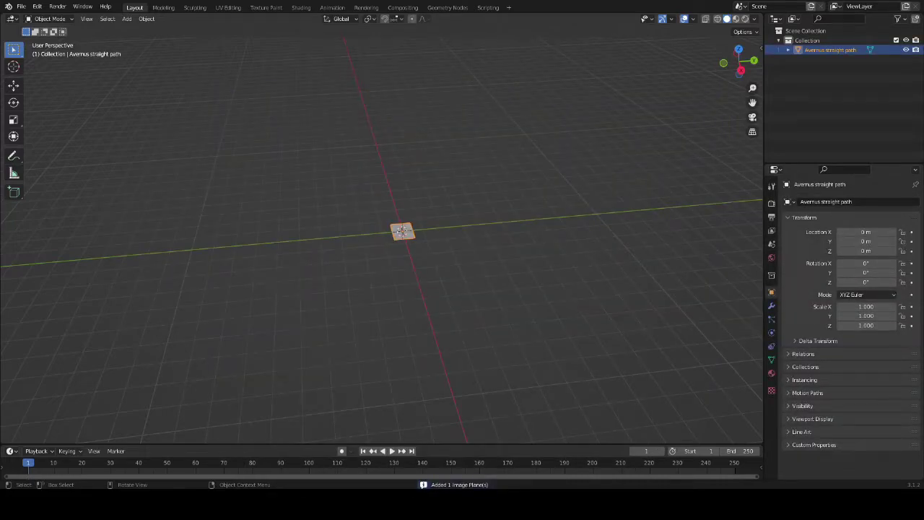
Step: Scale the image plane up uniformly to about 13.35 times its size
middle_click_drag(462, 275, 462, 298)
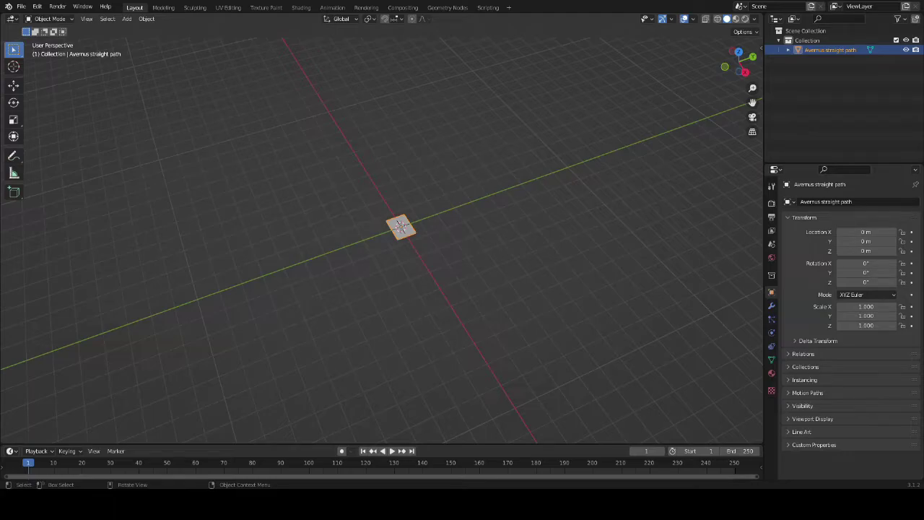
key("s")
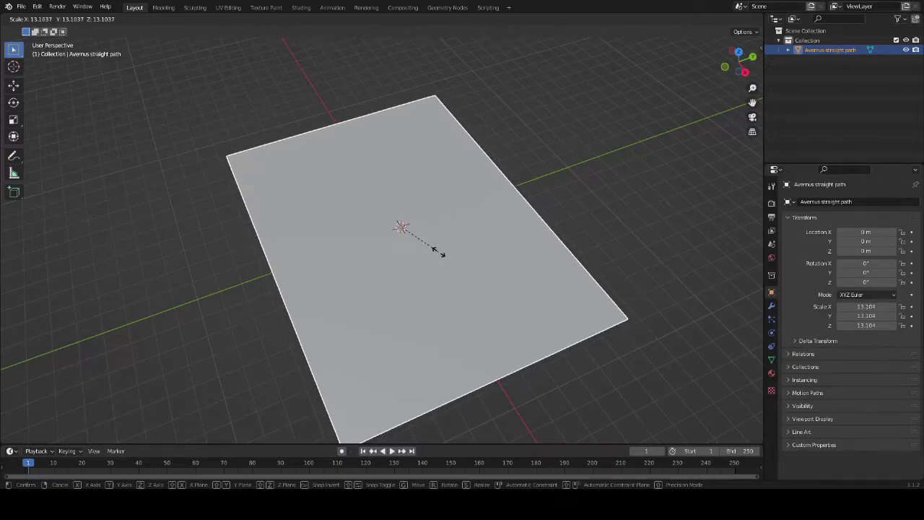
left_click(440, 253)
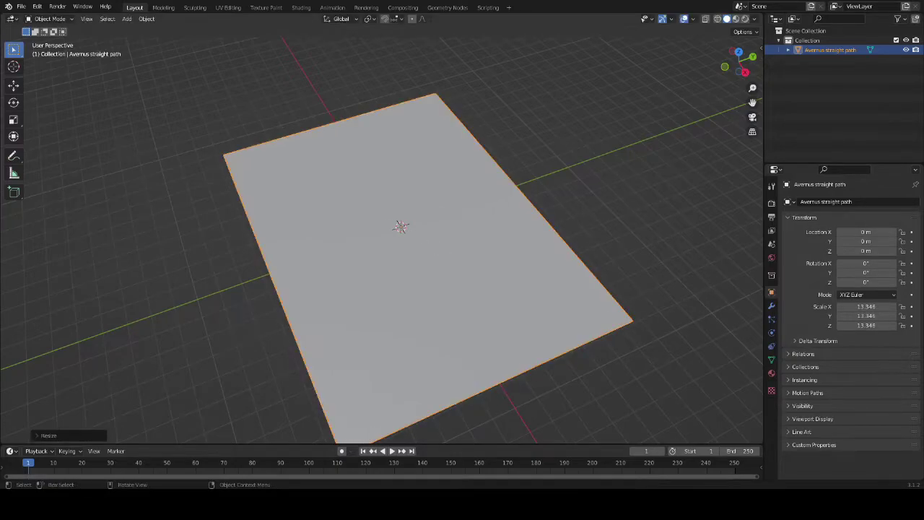
Step: Switch the viewport shading to Material Preview to display the image on the plane
middle_click_drag(441, 253, 173, 240)
middle_click_drag(274, 282, 240, 285)
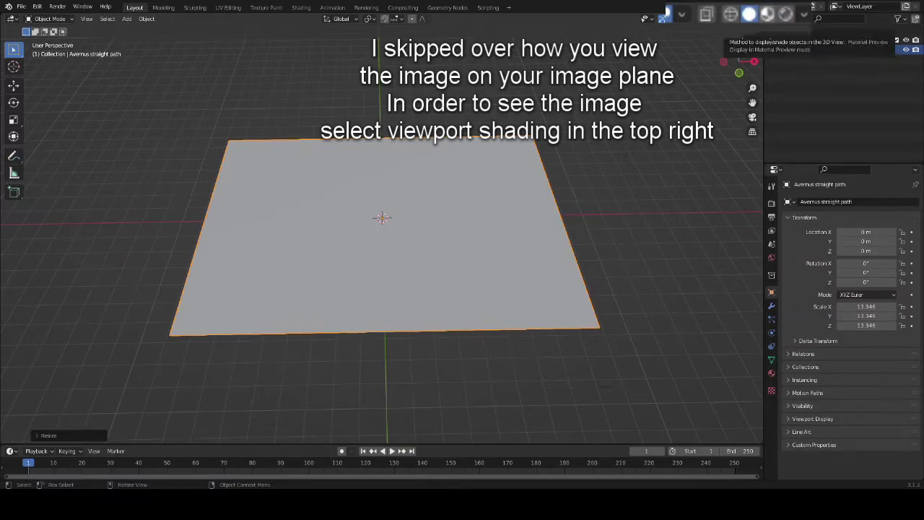
left_click(733, 19)
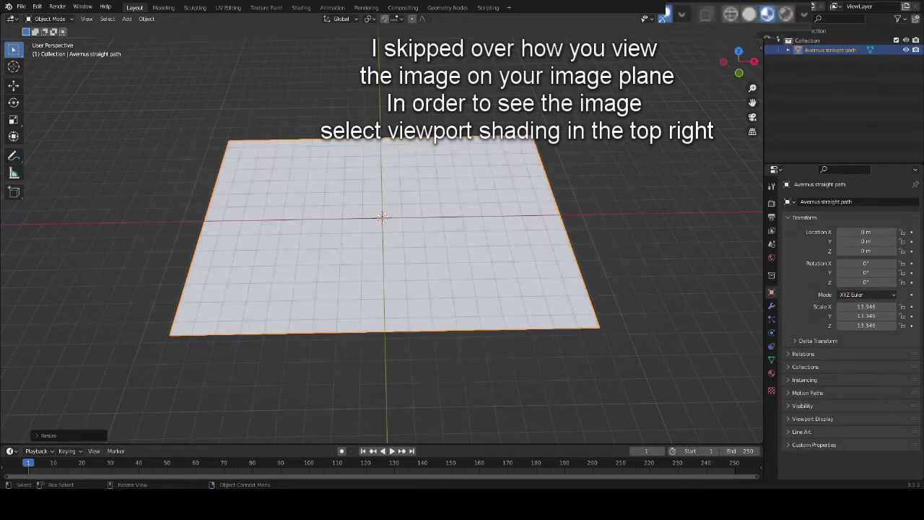
middle_click_drag(505, 231, 502, 257)
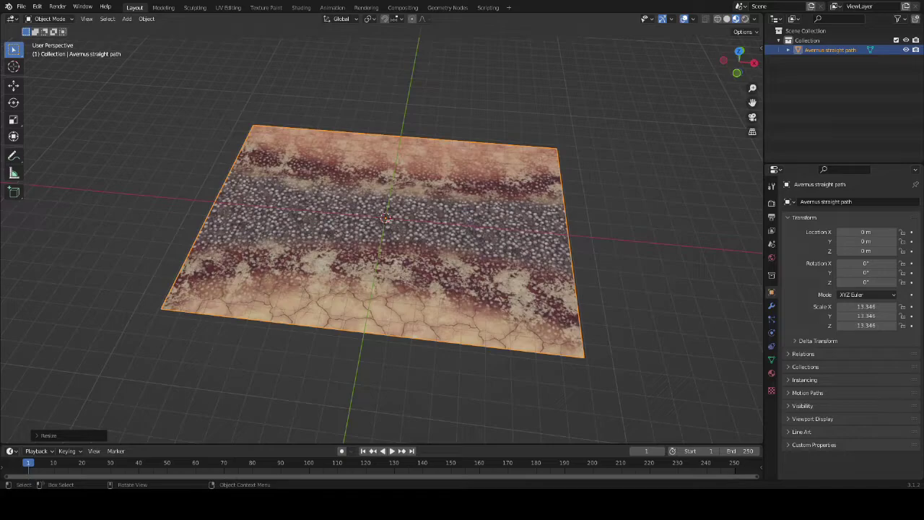
Step: Enter Edit Mode on the image plane and subdivide its mesh once
key("Tab")
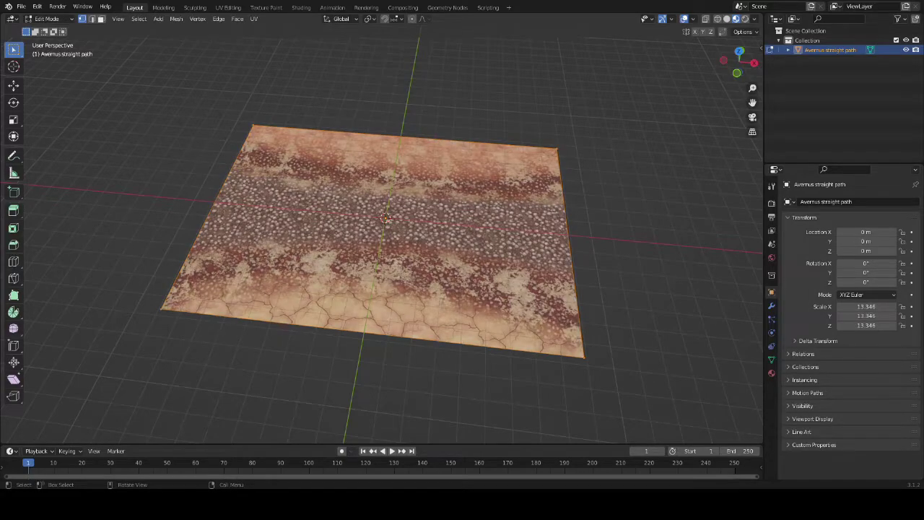
middle_click_drag(382, 274, 402, 264)
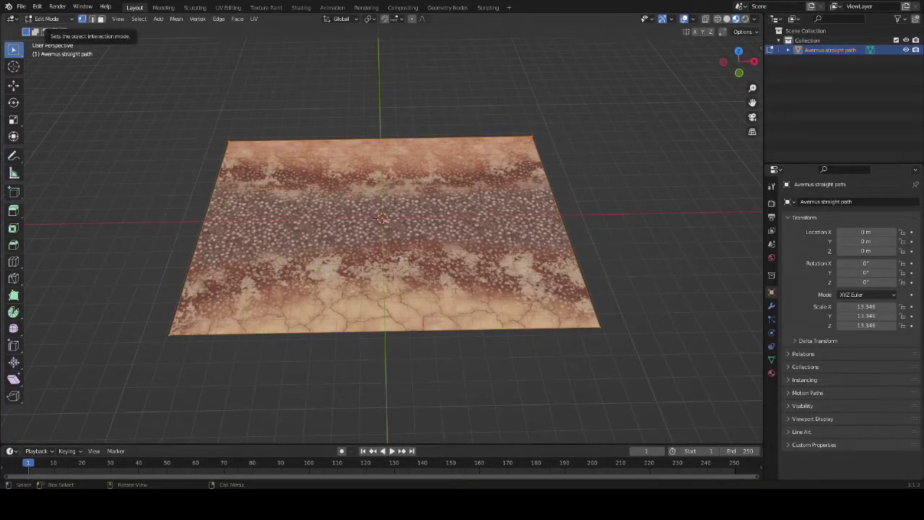
left_click(48, 19)
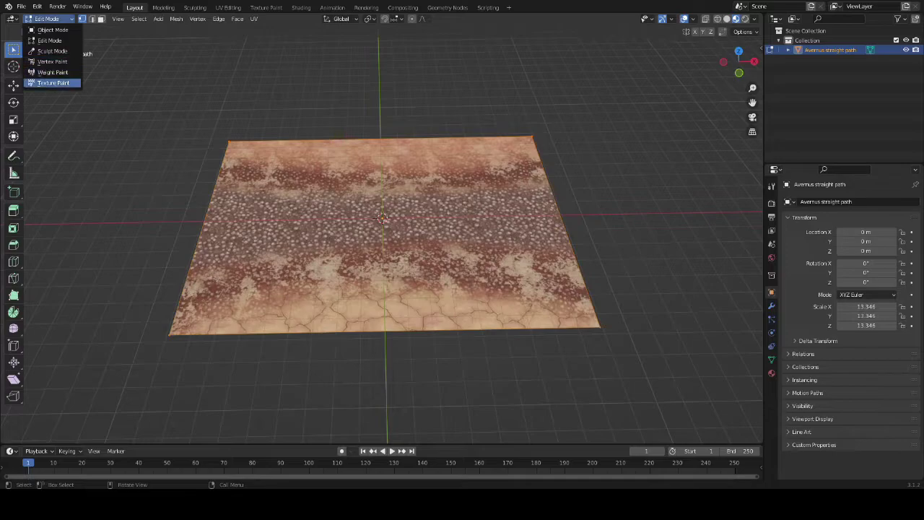
mouse_move(390, 270)
middle_mouse_down()
mouse_move(341, 269)
mouse_move(387, 261)
mouse_move(383, 271)
middle_mouse_up()
middle_click_drag(389, 231, 392, 230)
right_click(282, 209)
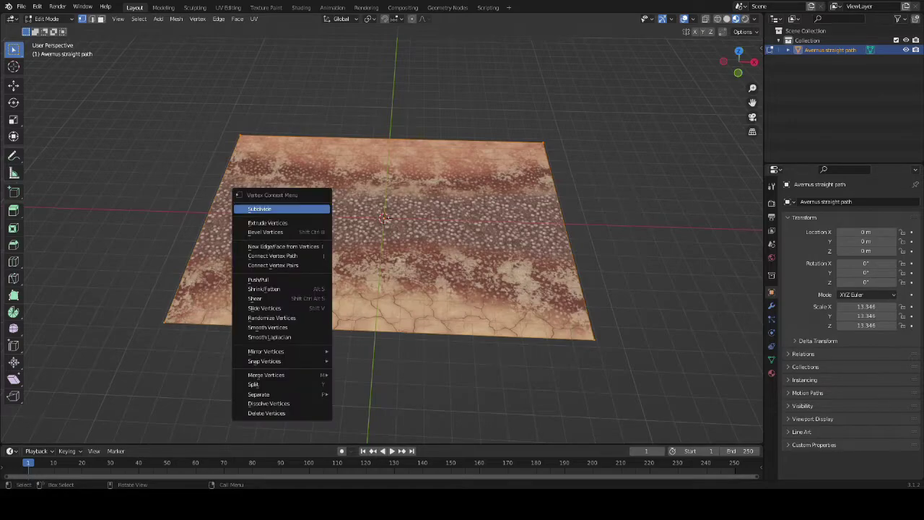
left_click(281, 208)
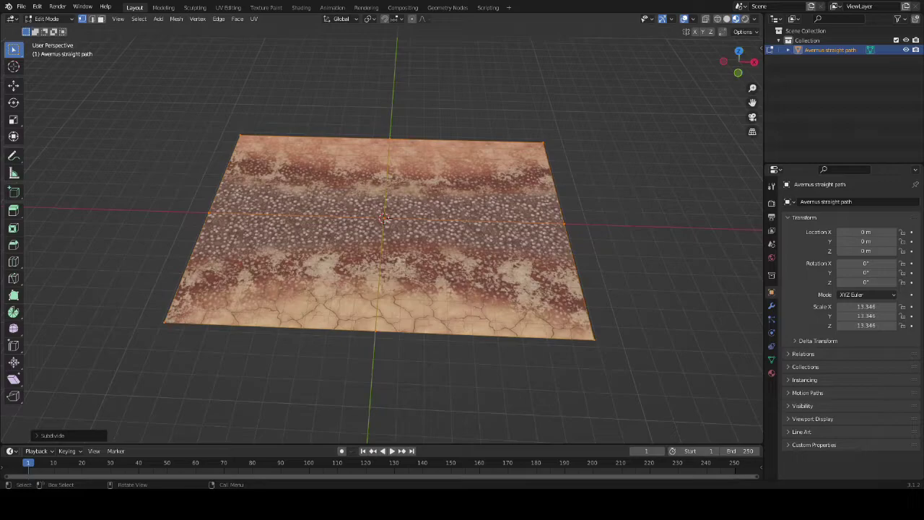
Step: Subdivide the plane's whole mesh six more times and deselect all its vertices
right_click(282, 206)
left_click(281, 206)
right_click(281, 207)
left_click(281, 206)
right_click(281, 206)
left_click(282, 206)
right_click(281, 206)
left_click(281, 206)
right_click(282, 206)
left_click(281, 207)
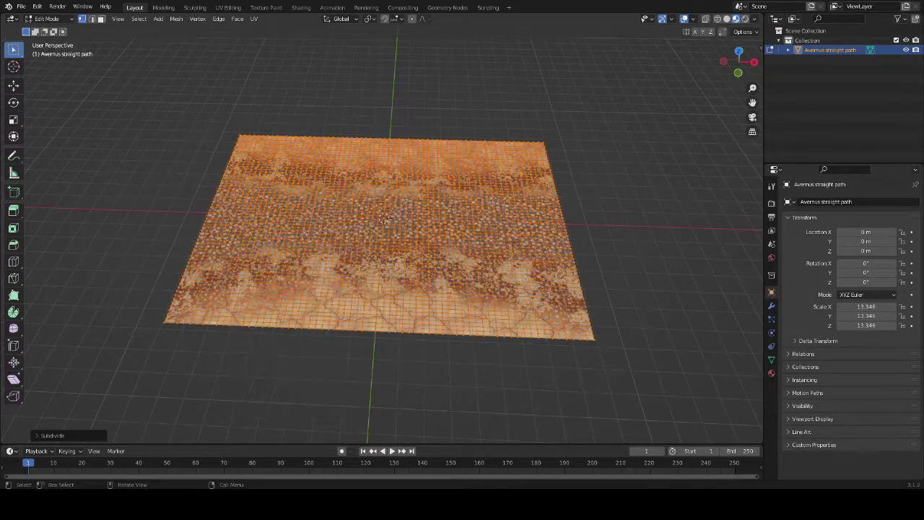
middle_click_drag(282, 208, 196, 207)
middle_click_drag(375, 210, 443, 213)
right_click(329, 242)
left_click(329, 242)
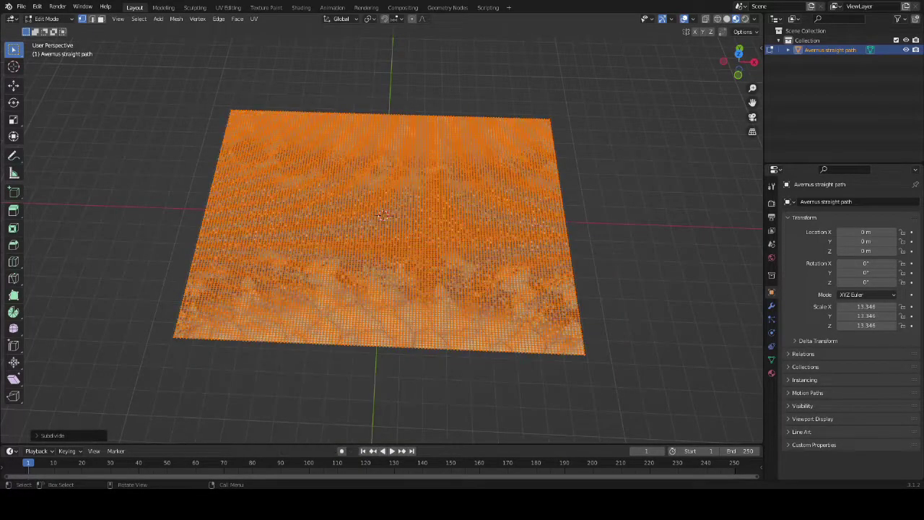
middle_click_drag(329, 243, 376, 244)
key("alt+a")
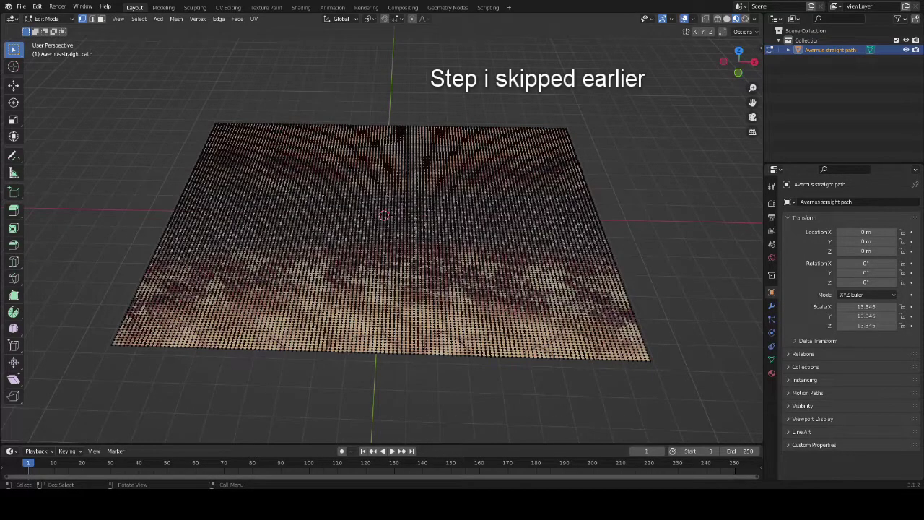
Step: Switch to the Sculpting workspace and display the plane in Material Preview shading
mouse_move(383, 241)
middle_mouse_down()
mouse_move(339, 247)
mouse_move(397, 244)
mouse_move(350, 248)
mouse_move(383, 247)
middle_mouse_up()
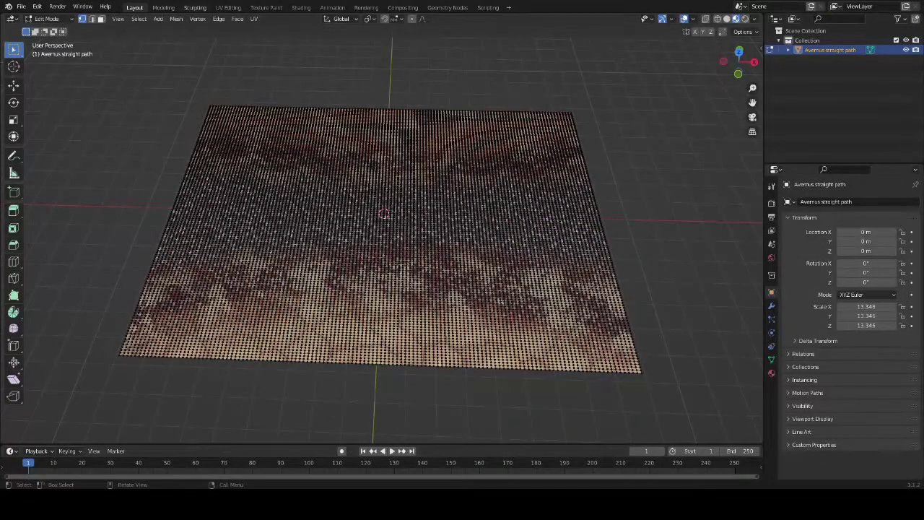
left_click(195, 7)
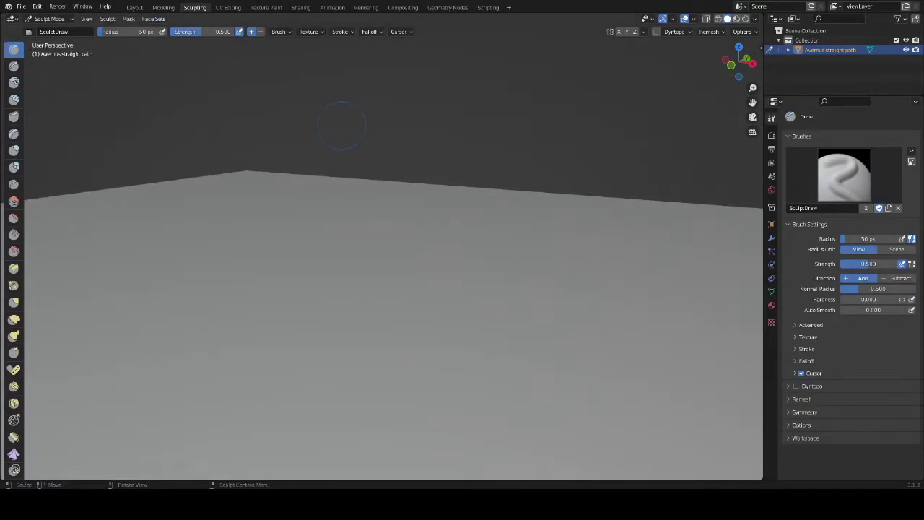
mouse_move(348, 125)
middle_mouse_down()
mouse_move(381, 139)
mouse_move(365, 156)
middle_mouse_up()
scroll(381, 140, "down", 2)
scroll(373, 139, "down", 2)
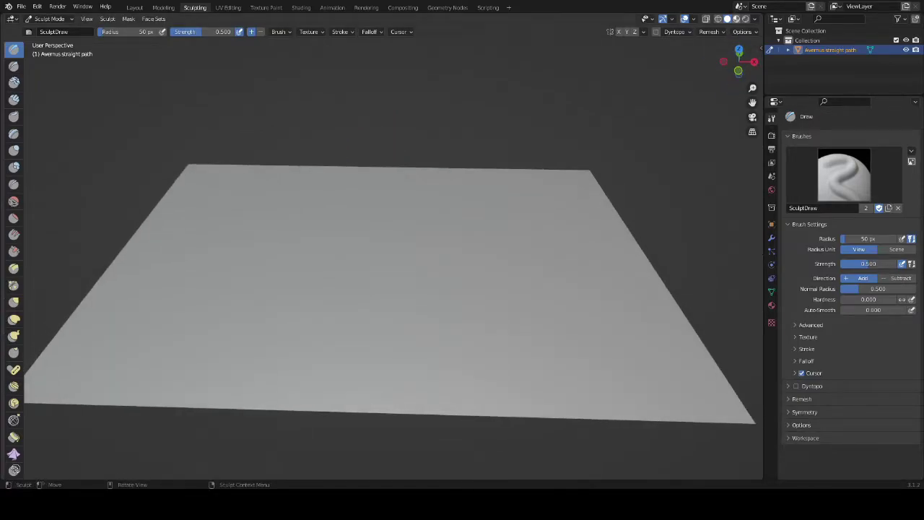
left_click(736, 19)
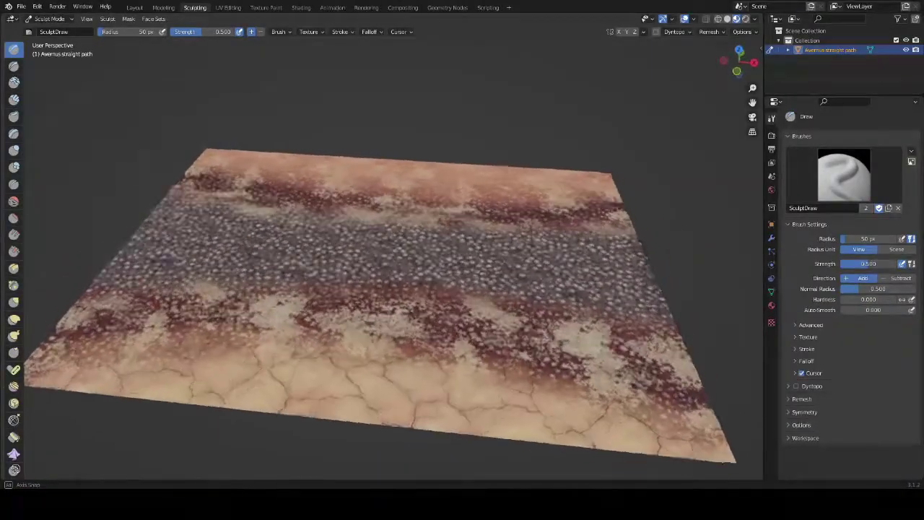
Step: Raise a ridge along the grey stone strip across the plane with the Draw brush at a 150 px radius
middle_click_drag(70, 182, 83, 183)
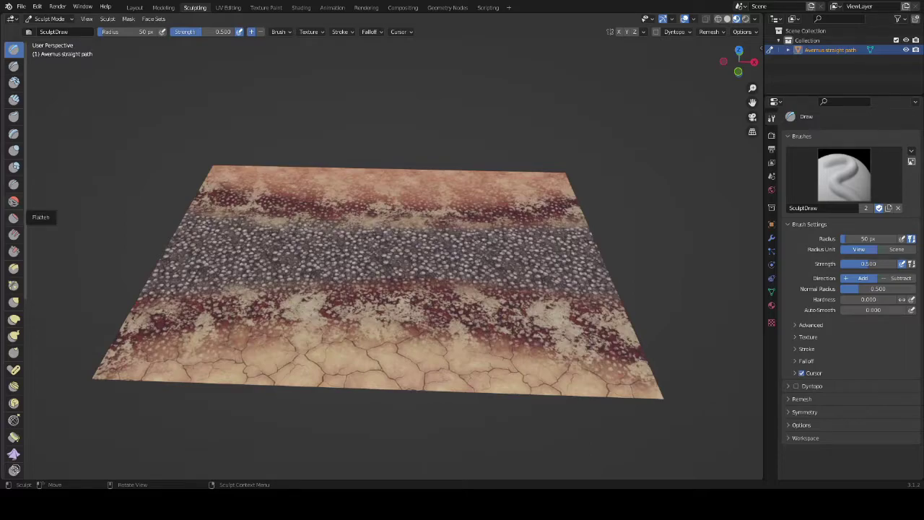
double_click(868, 239)
type("150")
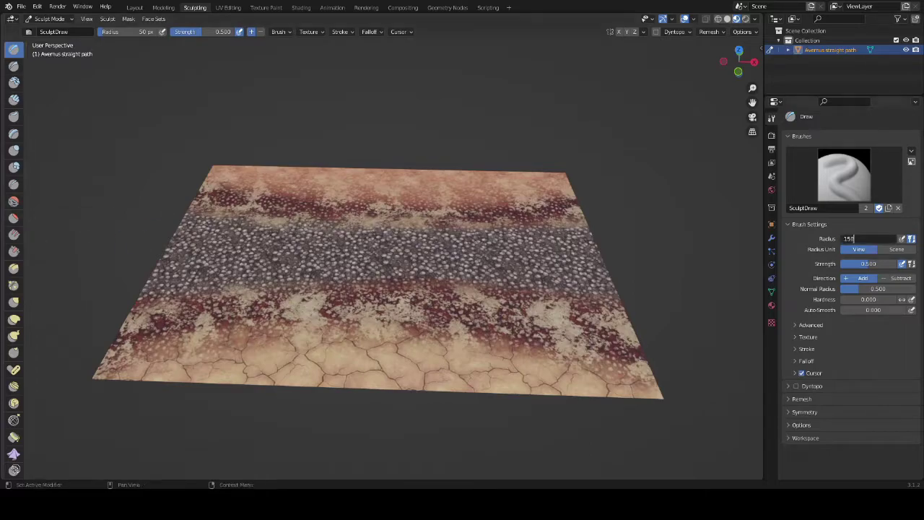
key("Return")
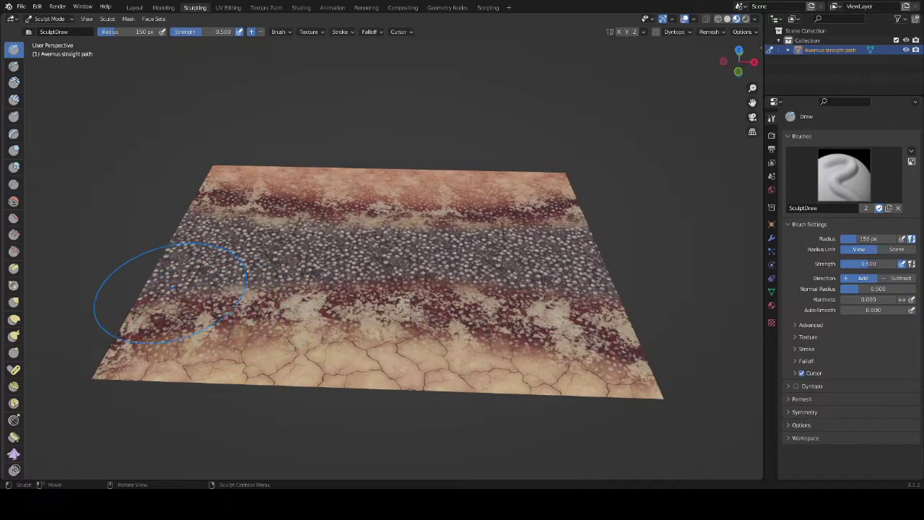
left_click_drag(159, 292, 183, 242)
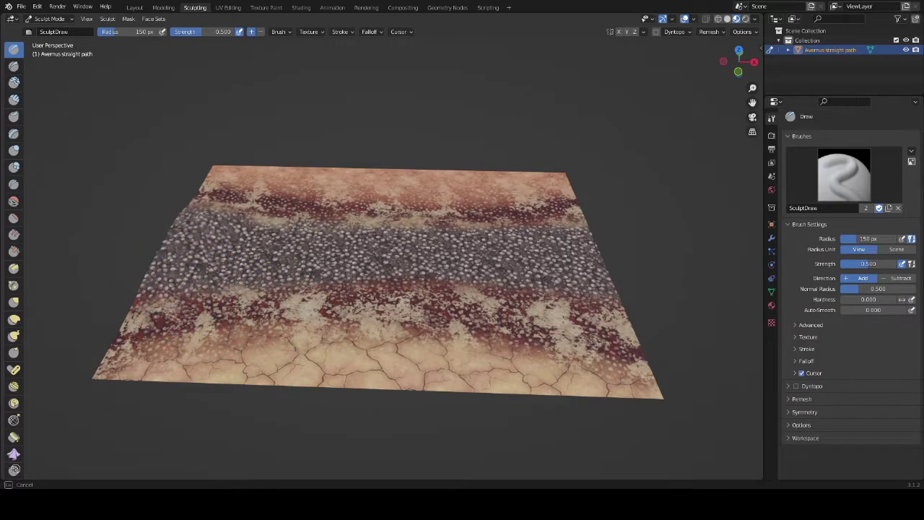
mouse_move(235, 222)
left_mouse_down()
mouse_move(237, 275)
mouse_move(260, 247)
left_mouse_up()
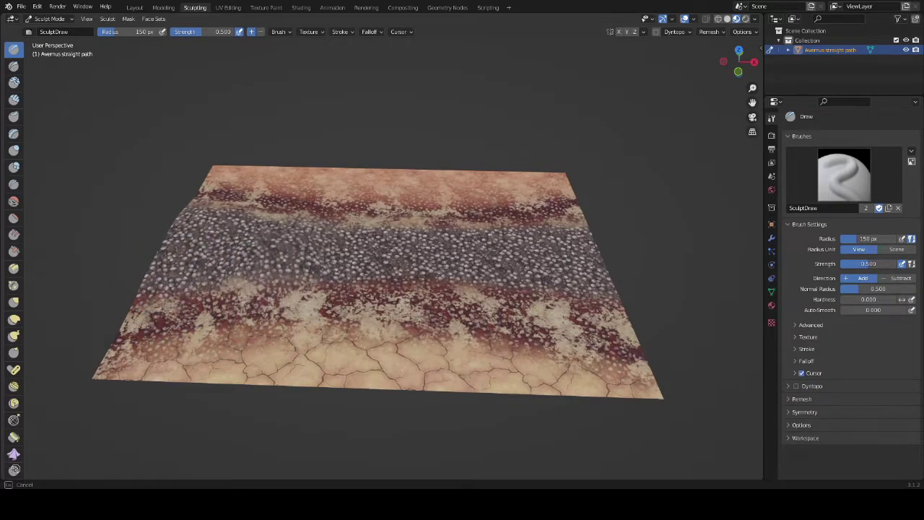
mouse_move(321, 251)
left_mouse_down()
mouse_move(365, 261)
mouse_move(426, 244)
mouse_move(459, 276)
mouse_move(488, 239)
mouse_move(536, 261)
mouse_move(586, 250)
left_mouse_up()
Step: Build up the ridge further at the plane's edge with the Draw brush and check its shape from several angles
mouse_move(592, 252)
middle_mouse_down()
mouse_move(484, 208)
mouse_move(479, 215)
middle_mouse_up()
middle_click_drag(410, 184, 403, 245)
mouse_move(343, 435)
left_mouse_down()
mouse_move(352, 144)
mouse_move(401, 143)
mouse_move(414, 224)
mouse_move(414, 441)
left_mouse_up()
mouse_move(409, 361)
middle_mouse_down()
mouse_move(410, 299)
mouse_move(401, 365)
mouse_move(433, 367)
mouse_move(462, 419)
mouse_move(401, 336)
middle_mouse_up()
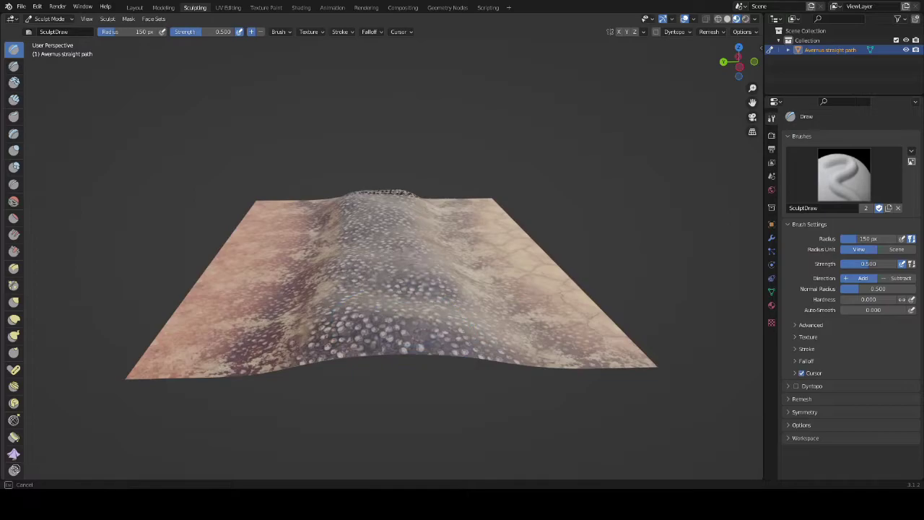
mouse_move(401, 206)
middle_mouse_down()
mouse_move(401, 170)
mouse_move(441, 216)
middle_mouse_up()
middle_click_drag(354, 205, 405, 223)
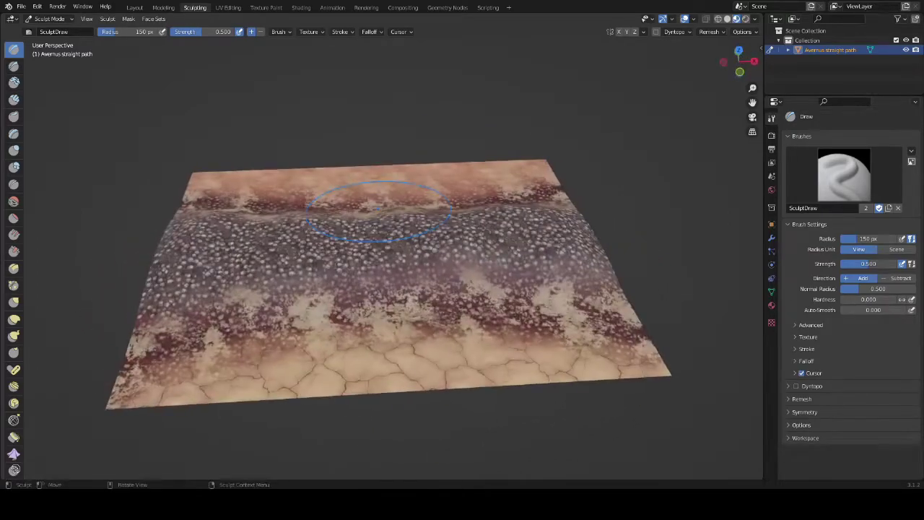
scroll(361, 231, "down", 1)
middle_click_drag(343, 242, 345, 218)
middle_click_drag(401, 170, 173, 83)
Step: Return to the Layout workspace, deselect the terrain object and enter Edit Mode on its mesh
left_click(135, 7)
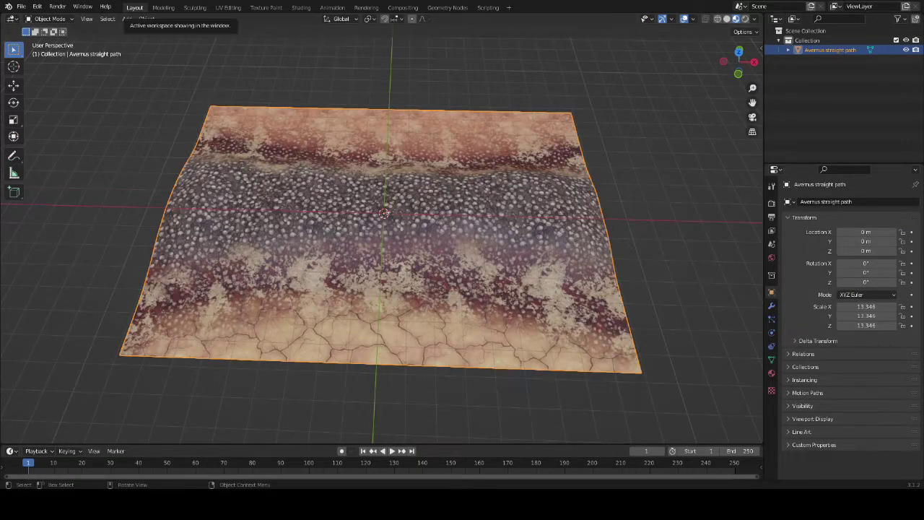
key("alt+a")
middle_click_drag(347, 274, 574, 231)
middle_click_drag(361, 299, 468, 278)
key("Tab")
scroll(382, 275, "down", 2)
left_click(49, 19)
middle_click_drag(426, 249, 332, 253)
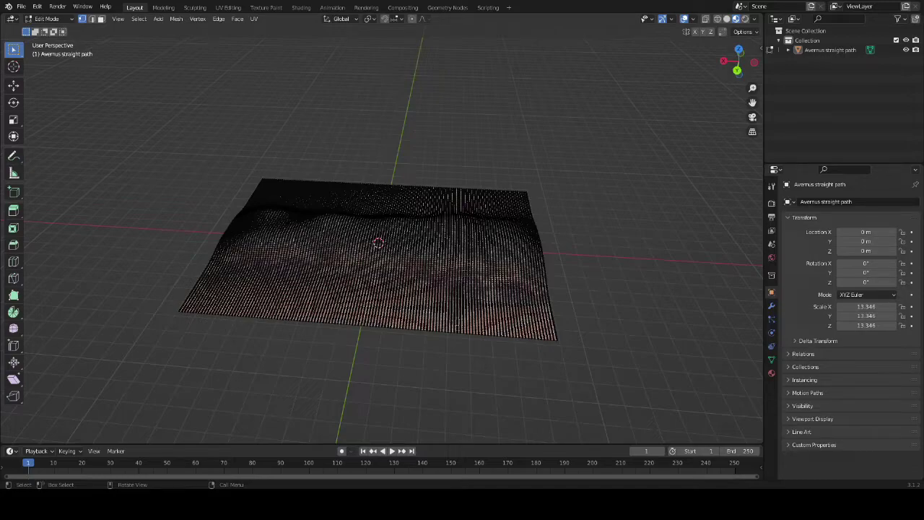
Step: Select the edge loops on all four borders of the terrain and extrude them down about 1.1 m along Z
left_click(342, 323, "alt")
left_click(548, 301, "alt+shift")
left_click(212, 256, "alt+shift")
left_click(308, 181, "alt+shift")
middle_click_drag(318, 199, 186, 145)
middle_click_drag(419, 116, 361, 216)
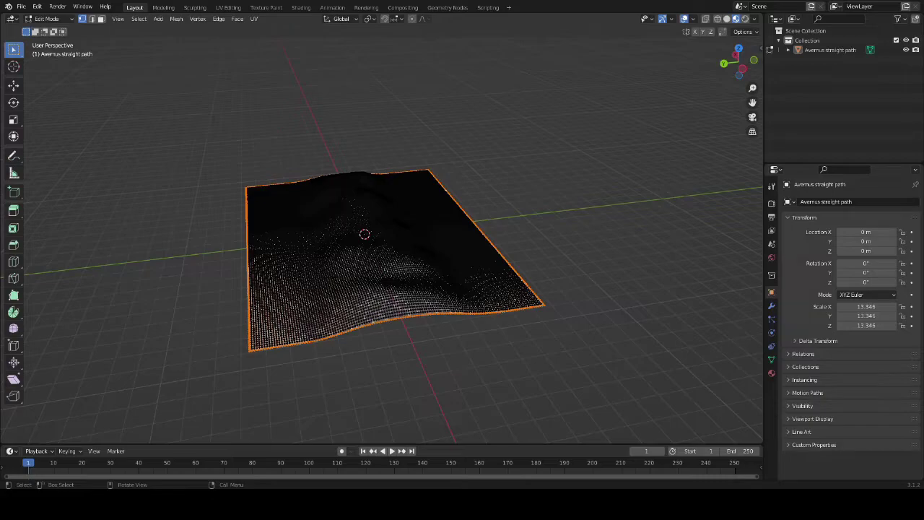
key("e")
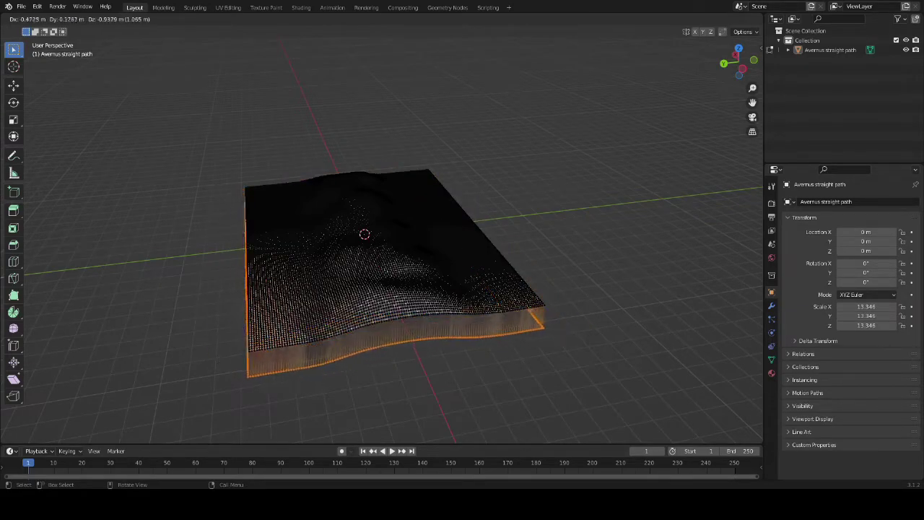
key("z")
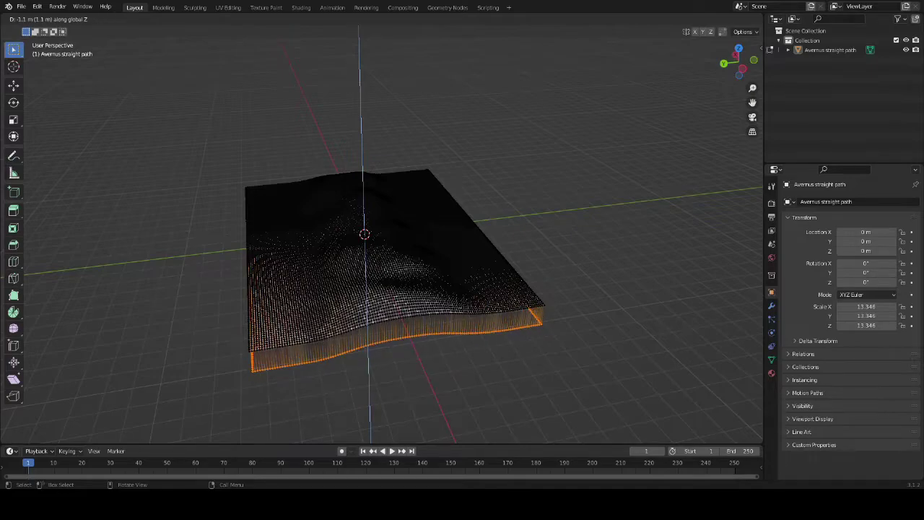
left_click(390, 289)
Step: Flatten the extruded lower border by scaling it to 0 along Z
middle_click_drag(390, 289, 401, 252)
middle_click_drag(498, 232, 500, 269)
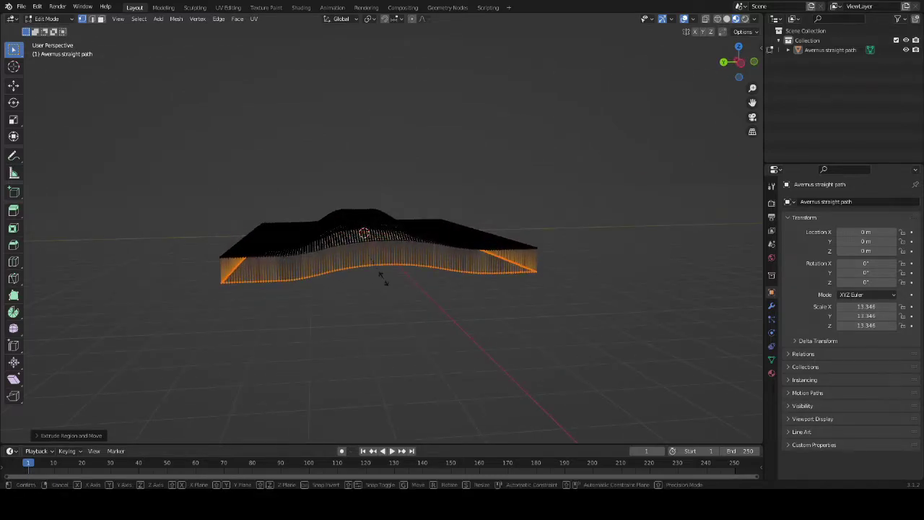
key("s")
key("z")
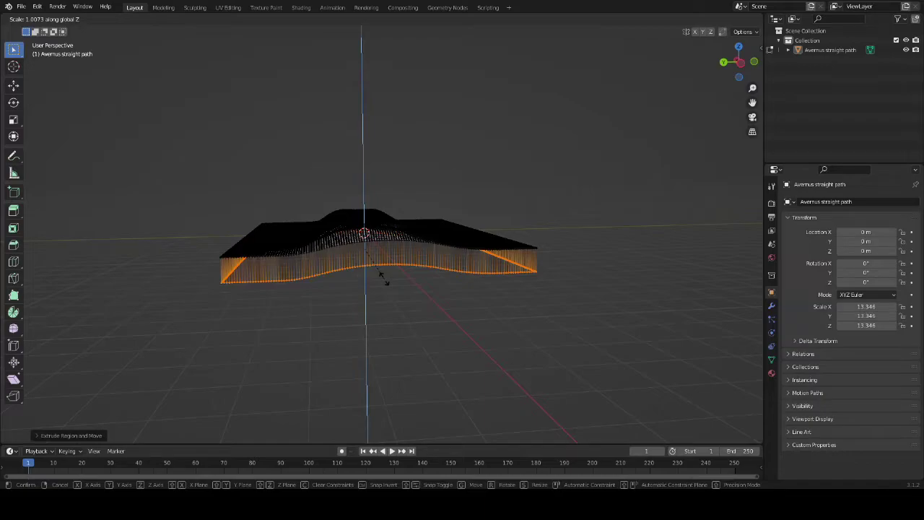
type("0")
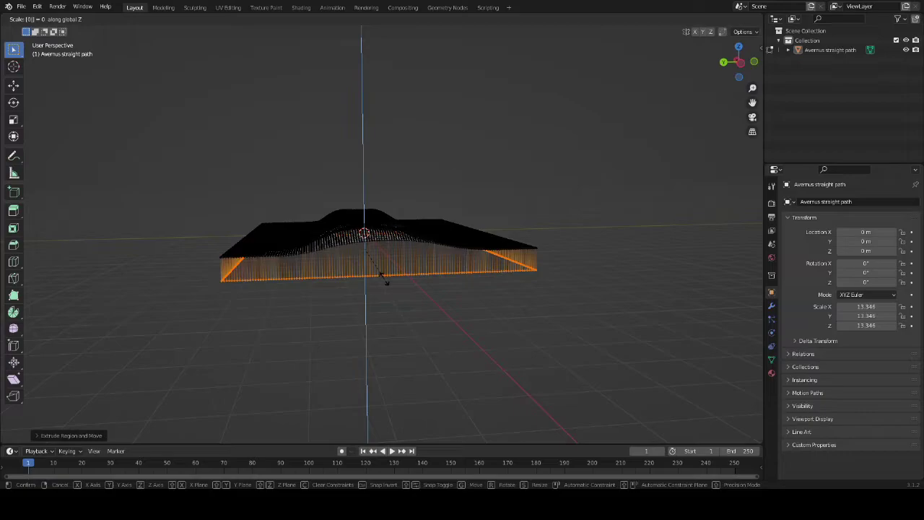
key("Return")
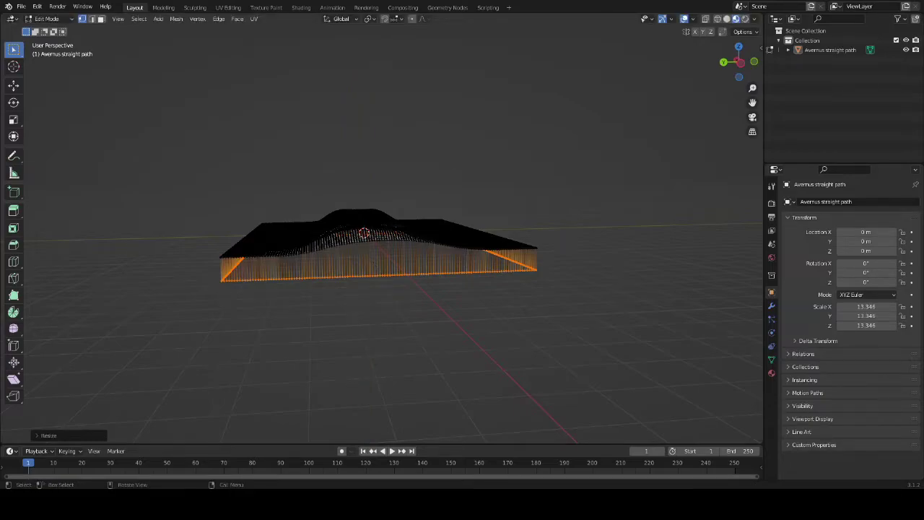
Step: Fill the flattened lower border with a face to close the underside, and return to Object Mode
key("f")
right_click(356, 274)
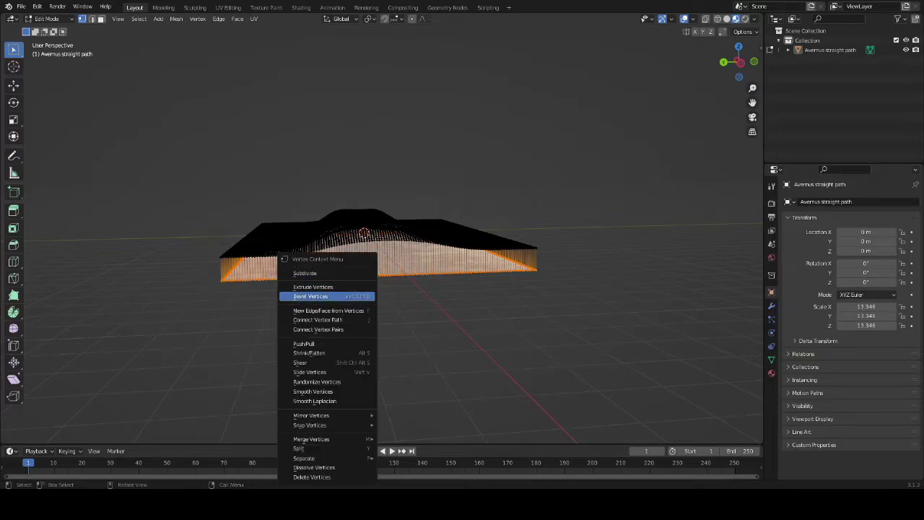
middle_click_drag(356, 274, 576, 316)
scroll(417, 239, "up", 2)
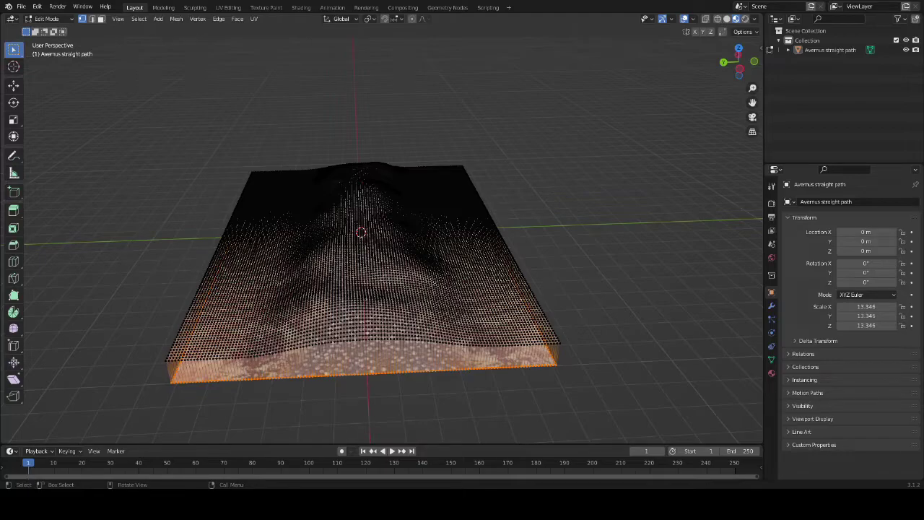
mouse_move(417, 240)
middle_mouse_down()
mouse_move(381, 225)
mouse_move(429, 228)
mouse_move(416, 225)
mouse_move(390, 249)
mouse_move(433, 249)
mouse_move(441, 230)
mouse_move(426, 234)
middle_mouse_up()
middle_click_drag(356, 231, 390, 240)
key("Tab")
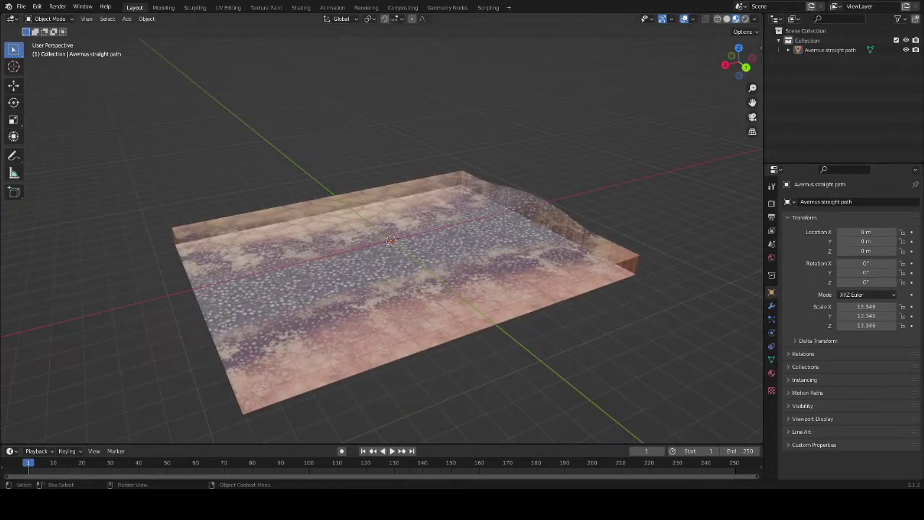
Step: Add a cube mesh and scale it along Z to about 0.314
key("shift+a")
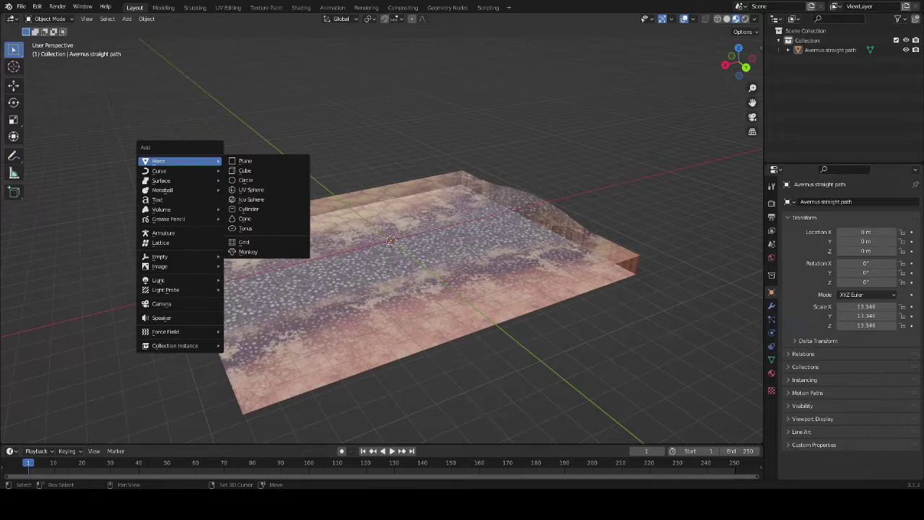
left_click(252, 171)
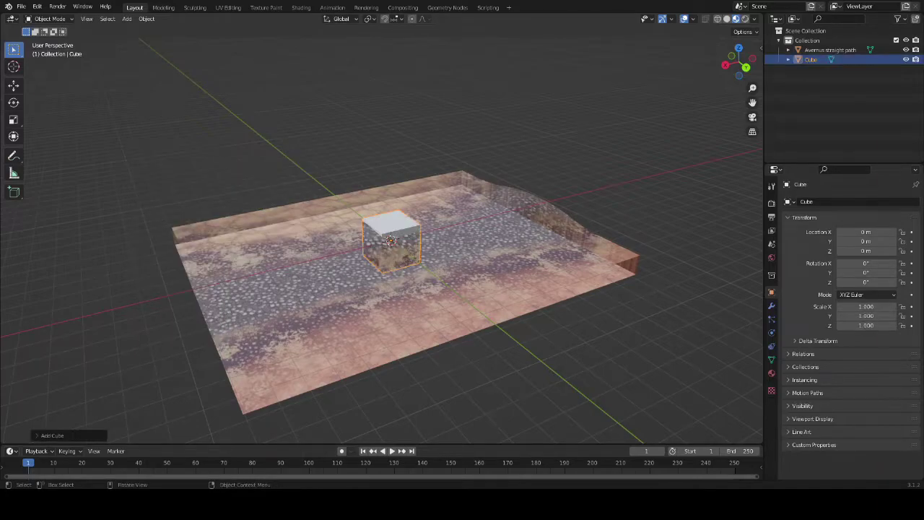
left_click(14, 136)
key("s")
key("z")
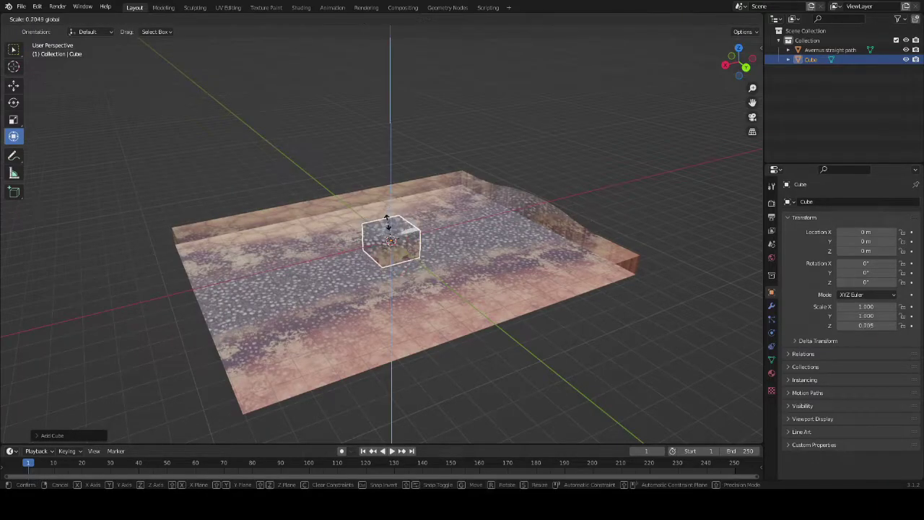
left_click(382, 229)
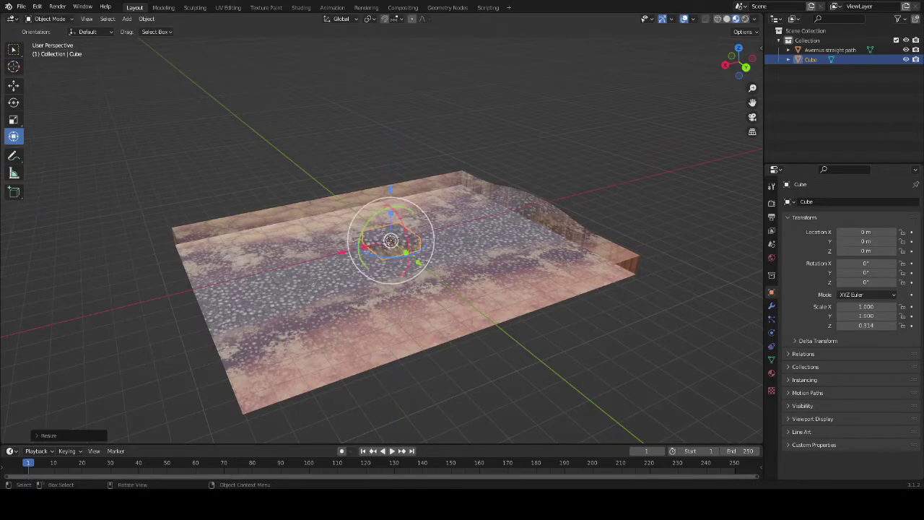
Step: Scale the cube to about 6.95 along Y and 8.872 along X so it covers the terrain's footprint
key("s")
key("y")
left_click(496, 339)
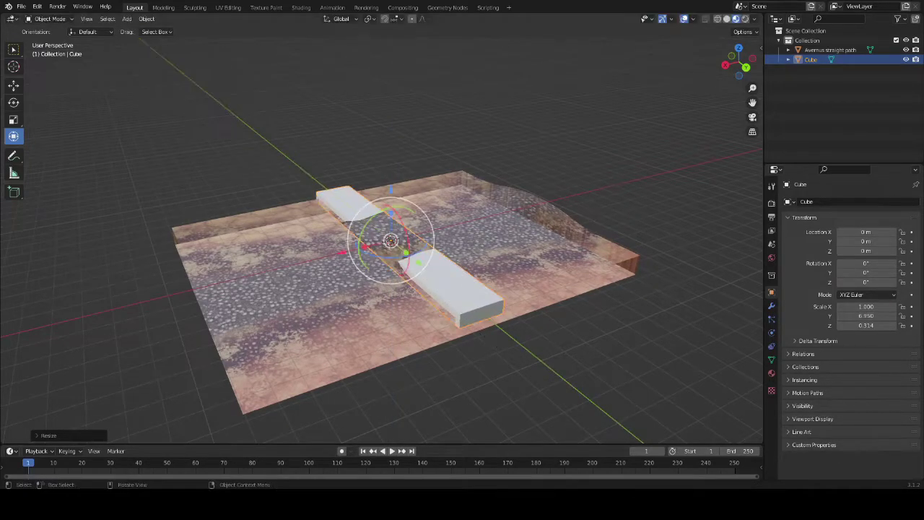
key("s")
key("x")
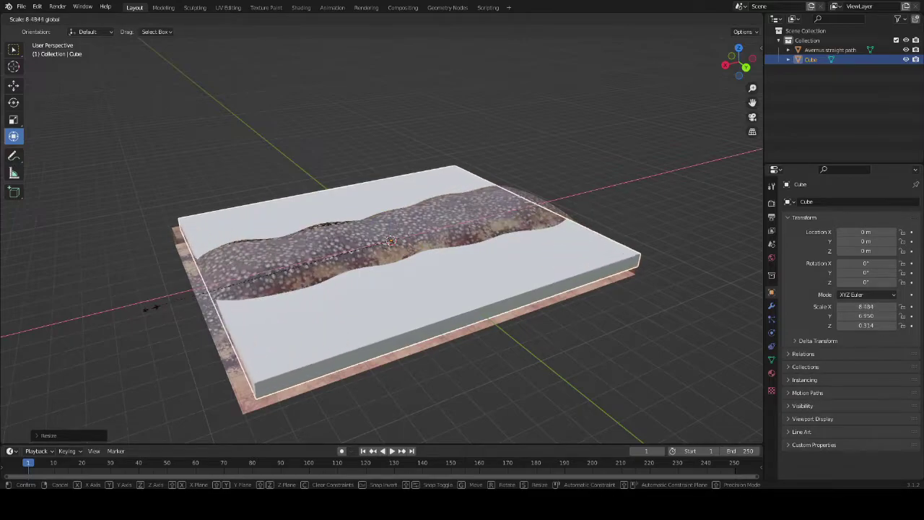
left_click(139, 311)
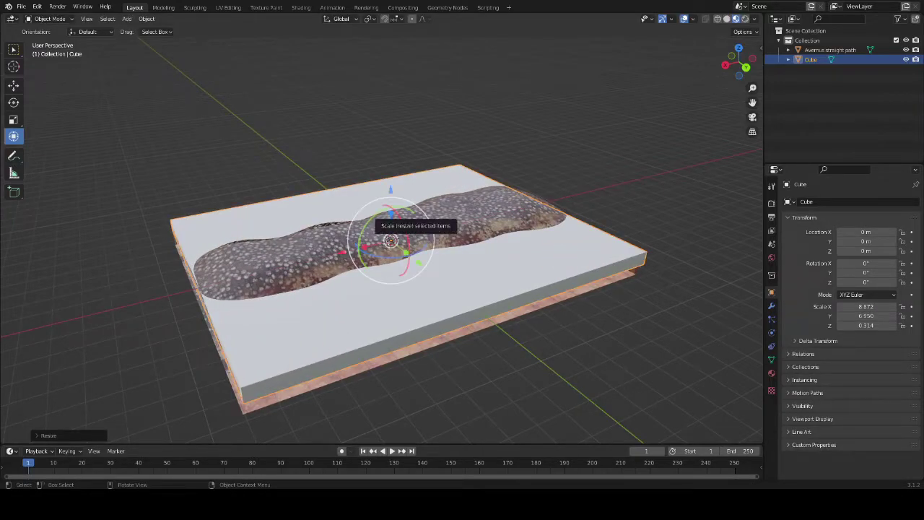
Step: Thin the slab to a Z scale of about 0.076 and place it near the terrain's lower surface, about -0.087 m in Z
key("s")
key("z")
key("Return")
middle_click_drag(389, 289, 458, 263)
key("g")
key("z")
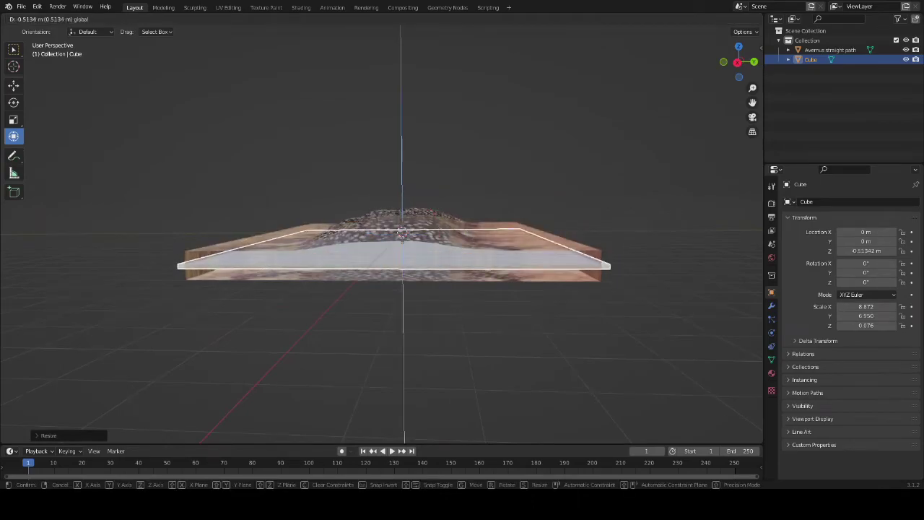
left_click_drag(401, 187, 402, 180)
middle_click_drag(426, 202, 361, 233)
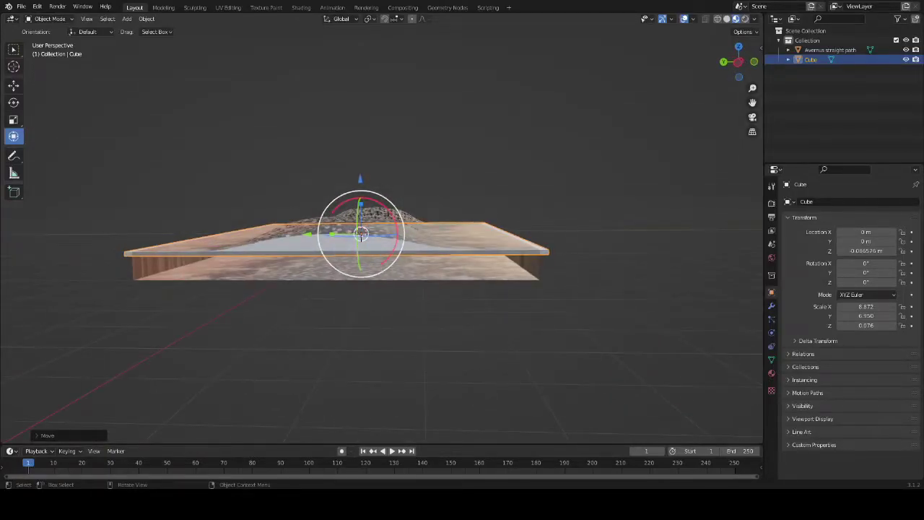
Step: Duplicate the slab and place the copy directly on top of it, at about 0.055 m in Z
right_click(278, 248)
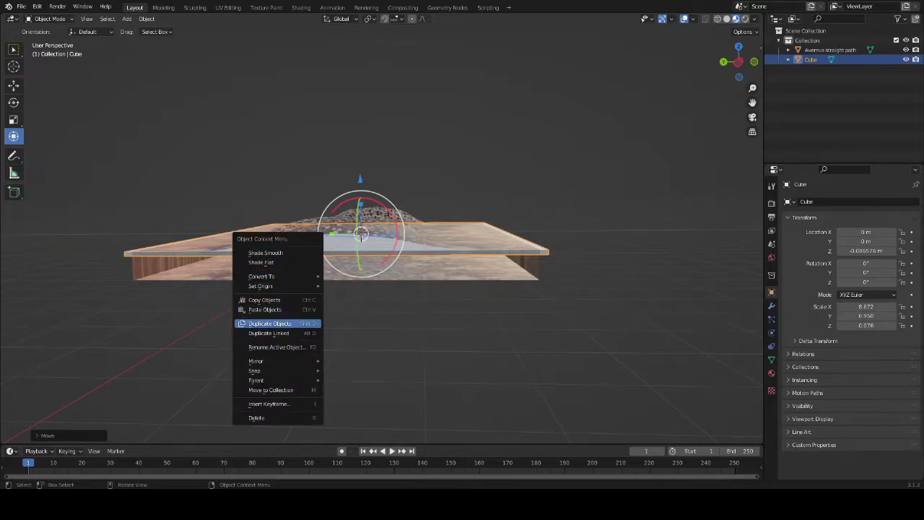
left_click(270, 323)
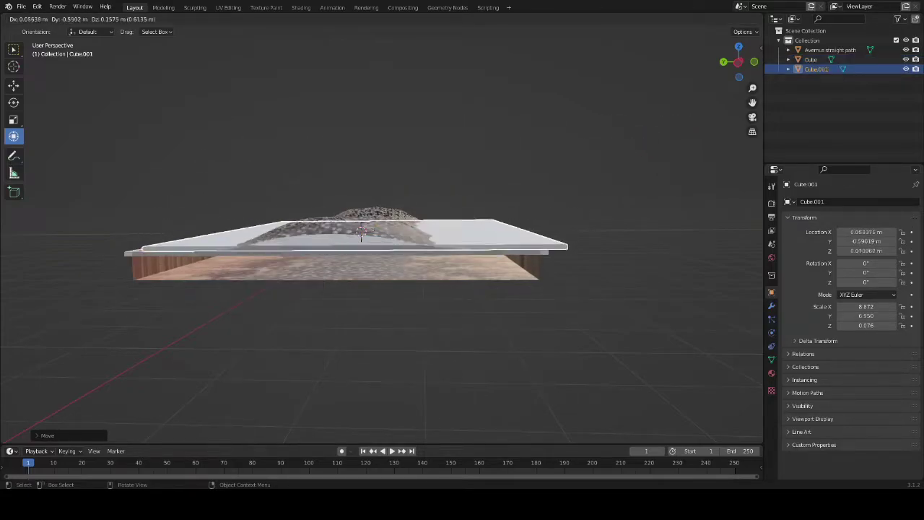
left_click(361, 233)
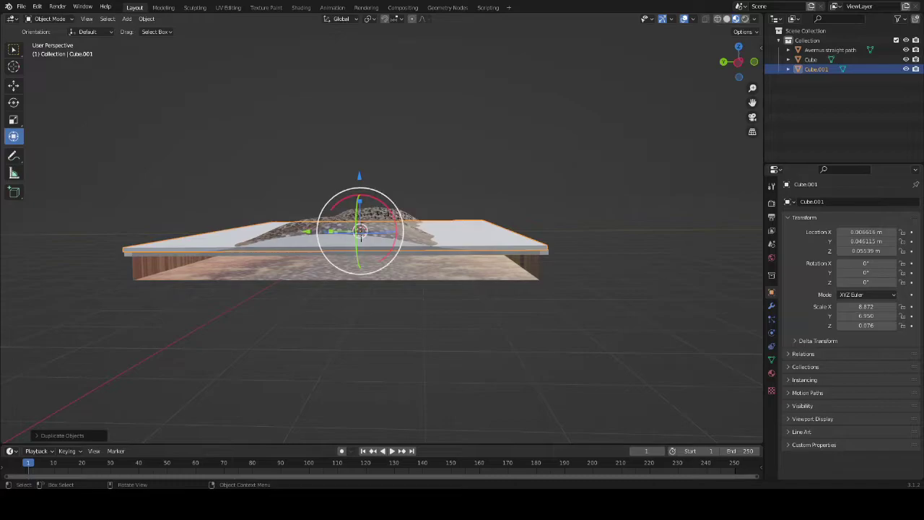
left_click_drag(360, 233, 361, 233)
Step: Narrow the upper slab to a Y scale of about 3.211 to fit under the ridge, and keep it selected
key("s")
key("y")
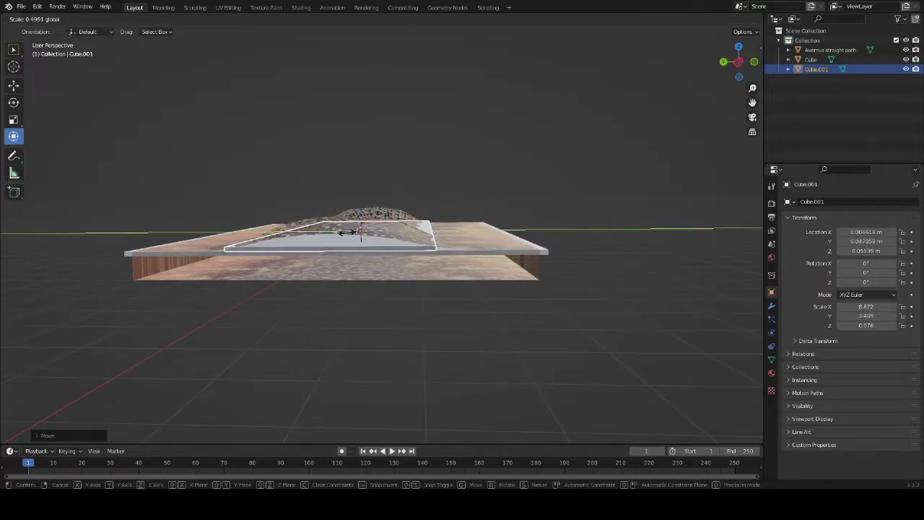
left_click(360, 231)
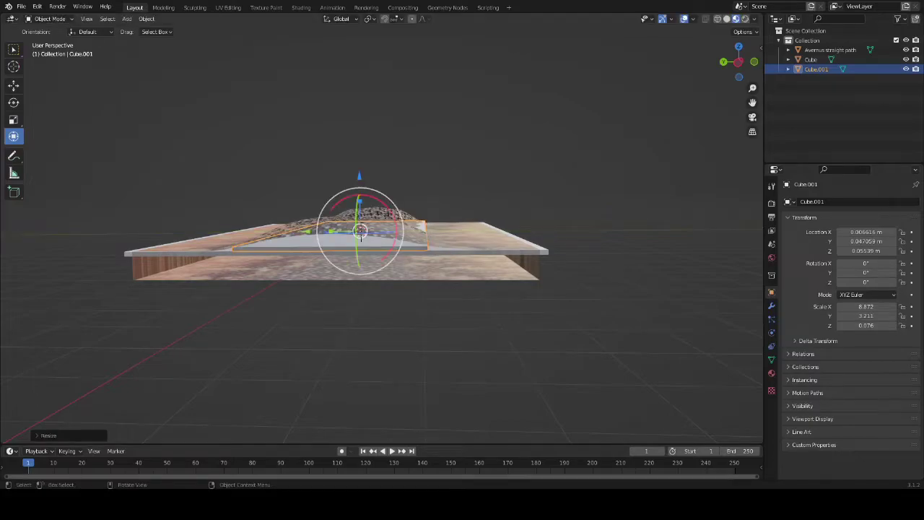
left_click(360, 232)
left_click(360, 231)
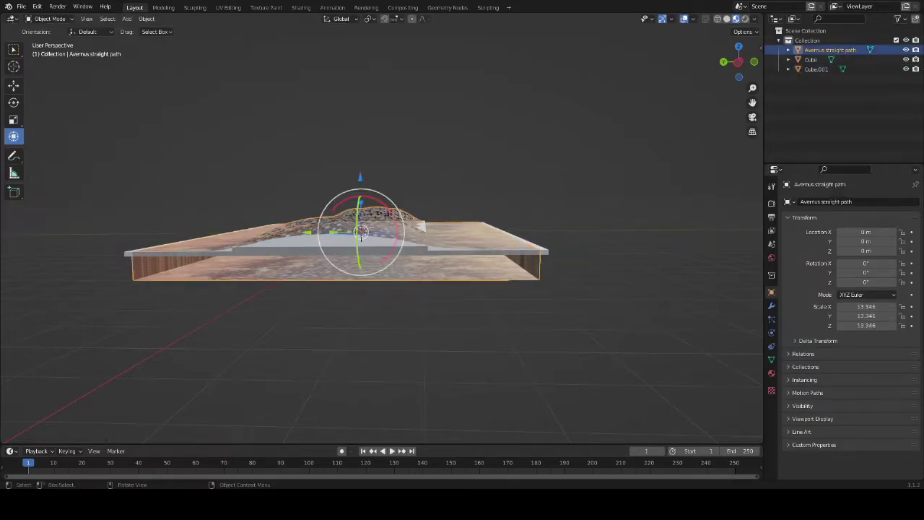
left_click(360, 232)
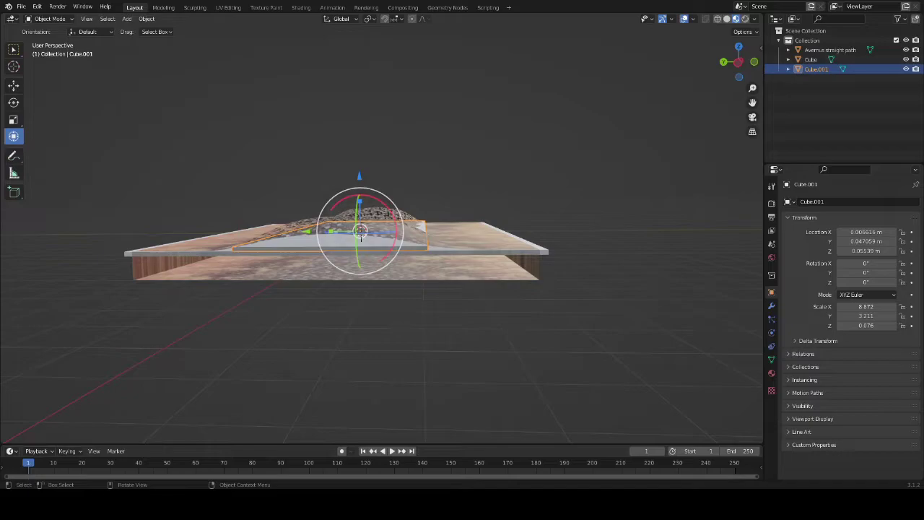
Step: Thicken the narrow upper slab to a Z scale of about 0.411
key("s")
key("z")
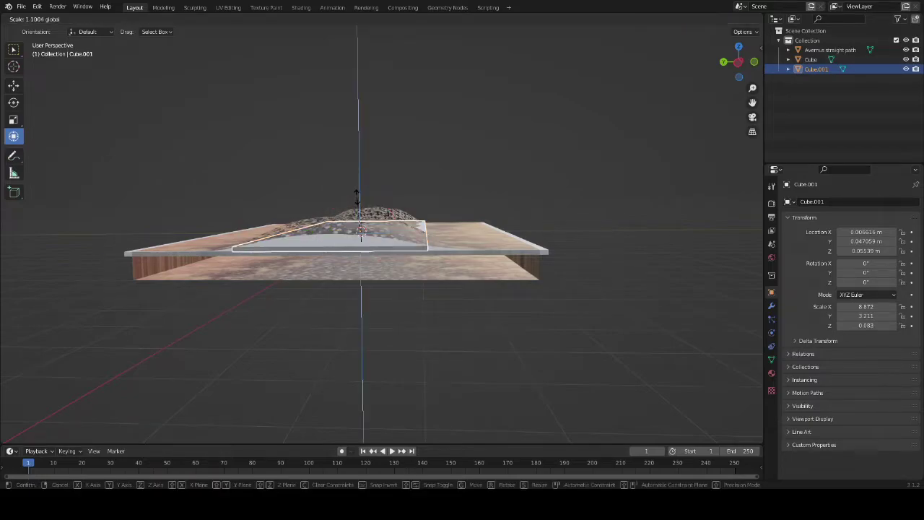
left_click_drag(356, 197, 371, 128)
left_click(386, 72)
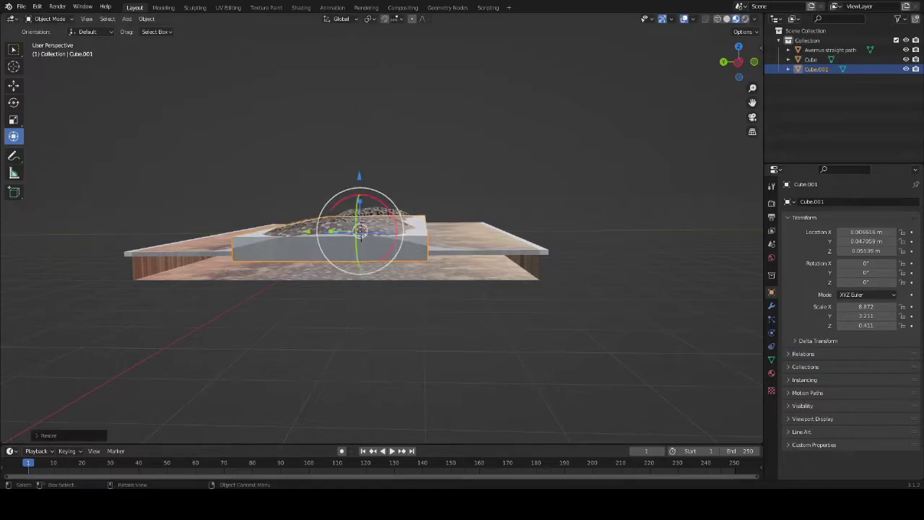
Step: Refine the upper slab to a Y scale of about 2.391 and Z scale of about 0.455, and raise it to about 0.23 m in Z
left_click_drag(330, 231, 339, 231)
left_click_drag(359, 201, 359, 197)
middle_click_drag(359, 198, 403, 238)
left_click_drag(404, 179, 404, 171)
middle_click_drag(403, 173, 498, 150)
middle_click_drag(389, 224, 393, 282)
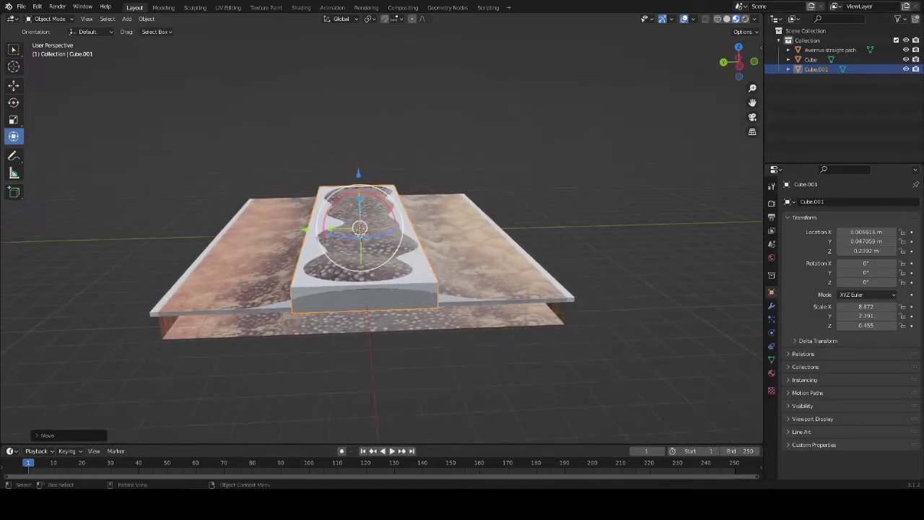
Step: Duplicate the upper slab in place and reshape the copy to a Y scale of about 3.877 and a Z scale of about 0.202
right_click(393, 283)
left_click(394, 283)
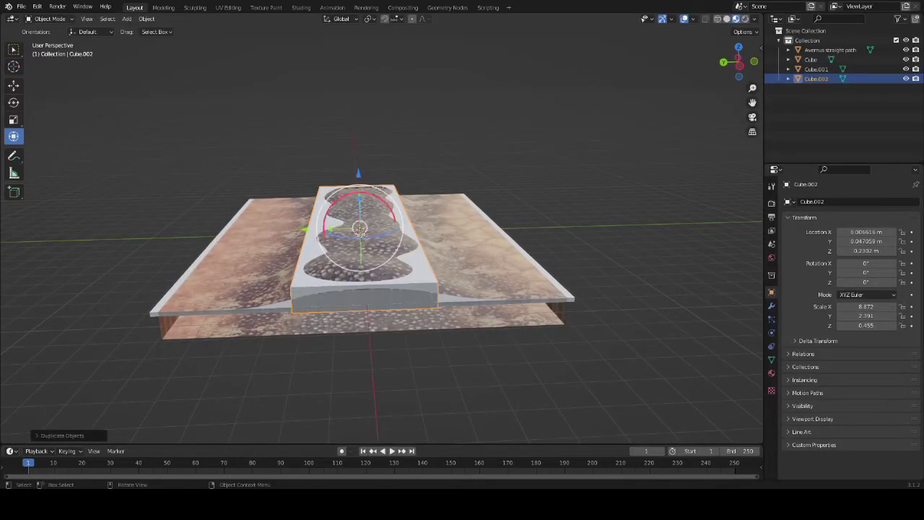
left_click_drag(359, 198, 315, 230)
left_click(306, 233)
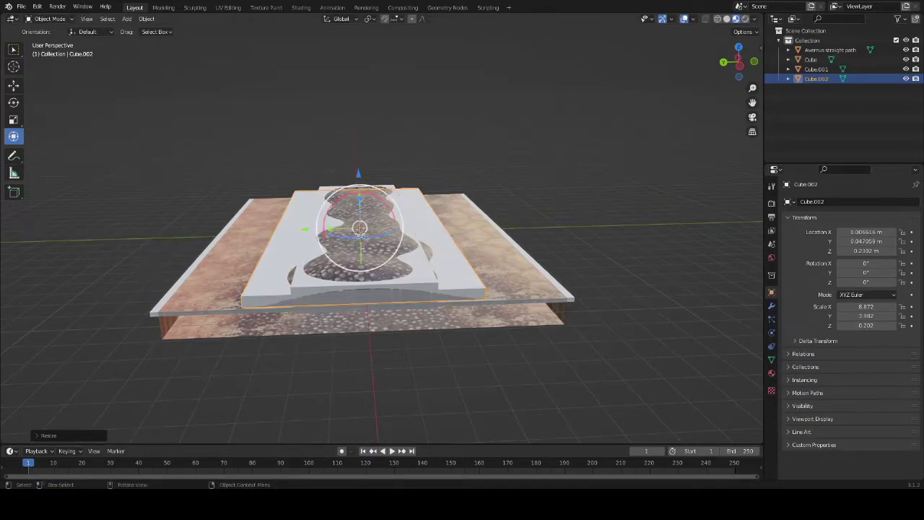
key("s")
key("y")
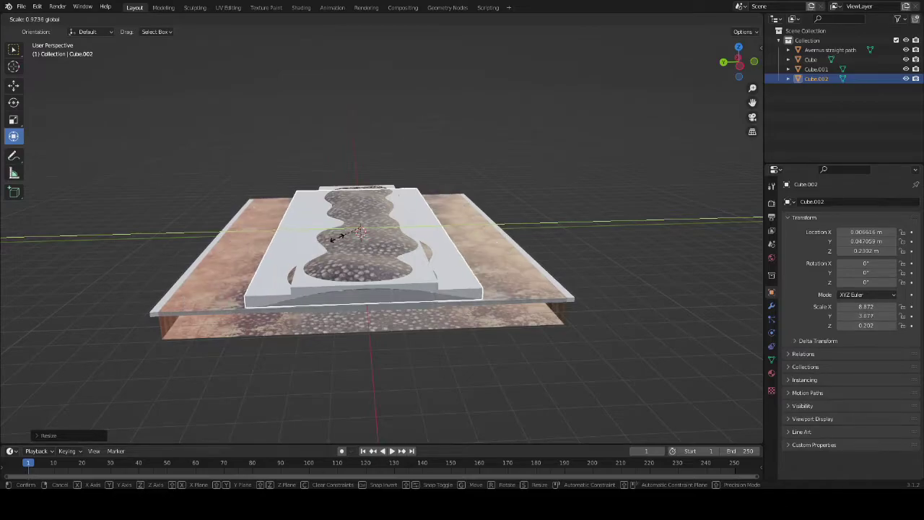
left_click(337, 233)
middle_click_drag(337, 232, 393, 274)
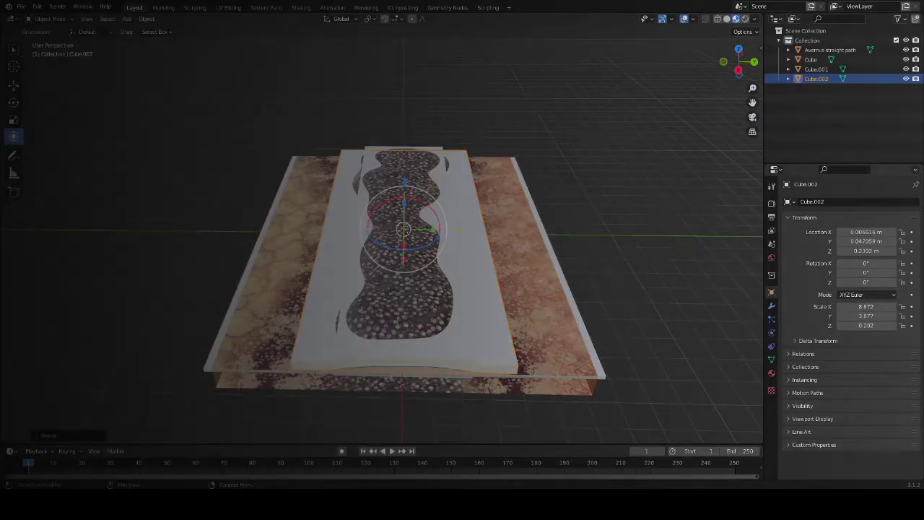
Step: Set the viewport display type of all three slabs to Wire
left_click(812, 418)
scroll(812, 418, "down", 5)
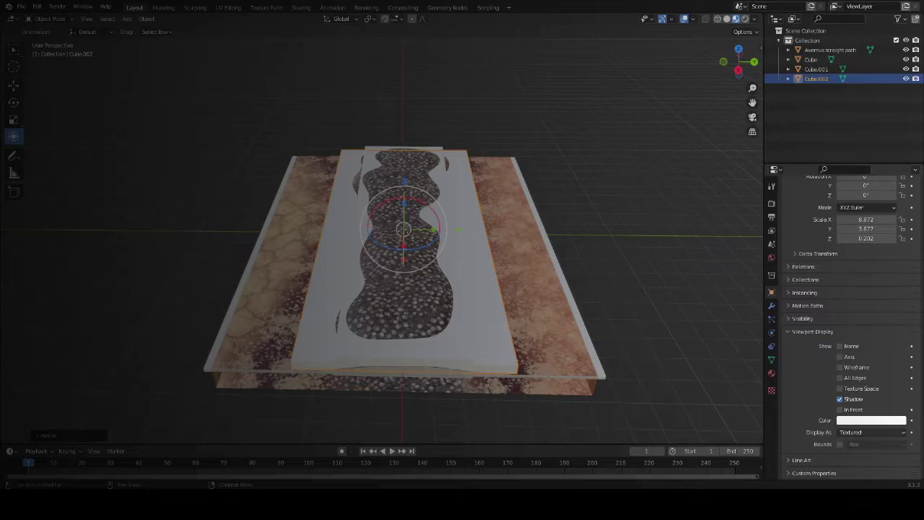
left_click(871, 431)
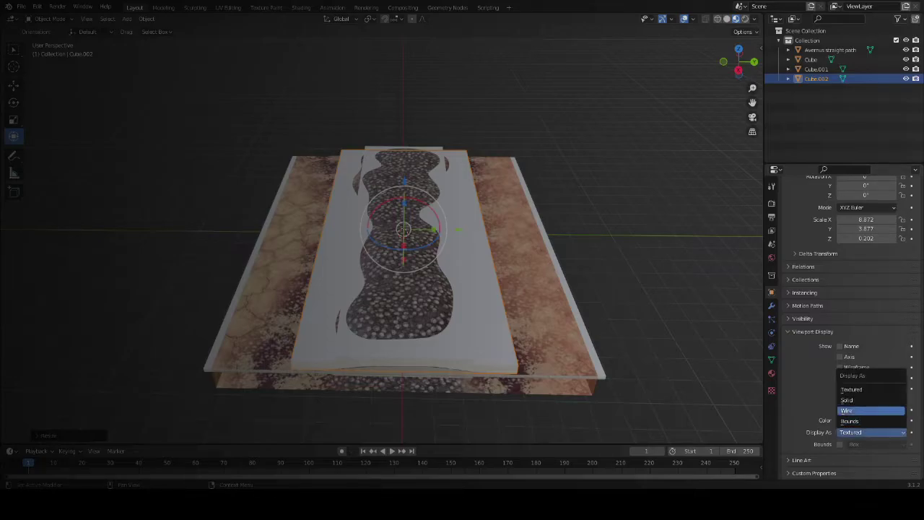
left_click(848, 410)
left_click(456, 310)
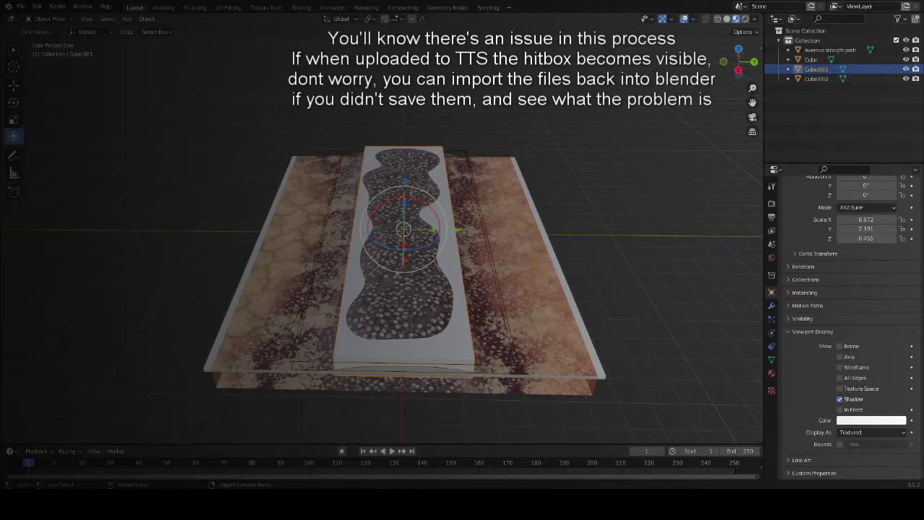
left_click(871, 431)
left_click(866, 410)
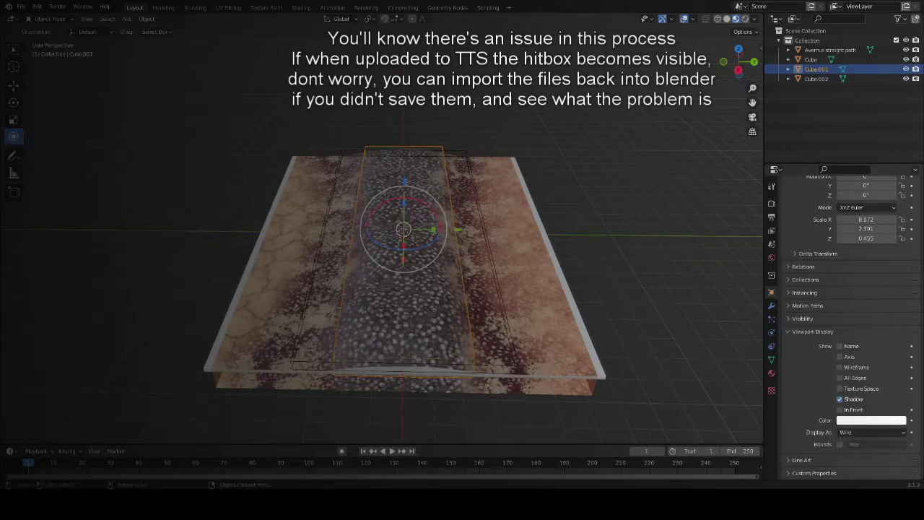
left_click(811, 60)
left_click(872, 431)
left_click(866, 401)
Step: Select the terrain together with the three slabs, raise them all above the grid, and clear the selection
middle_click_drag(649, 325, 433, 281)
left_click_drag(604, 130, 85, 404)
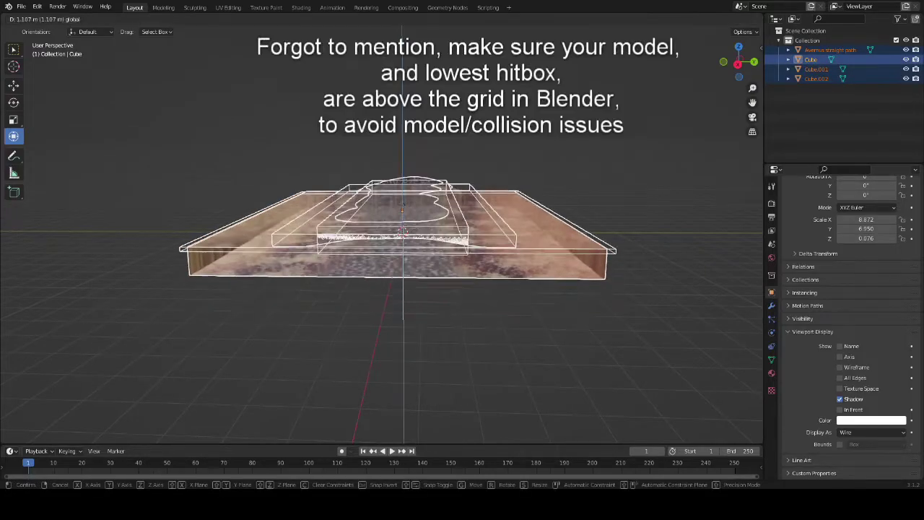
middle_click_drag(433, 325, 453, 334)
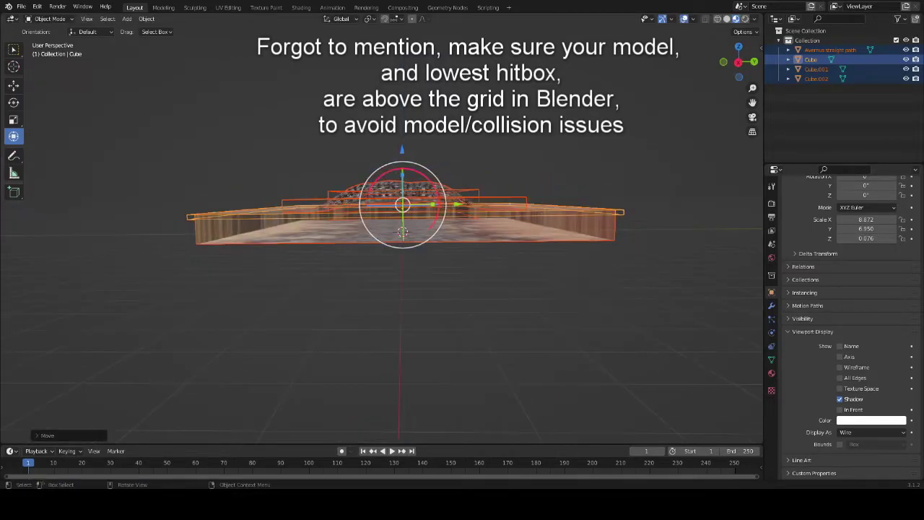
left_click_drag(402, 150, 402, 160)
middle_click_drag(402, 160, 347, 185)
middle_click_drag(394, 239, 402, 231)
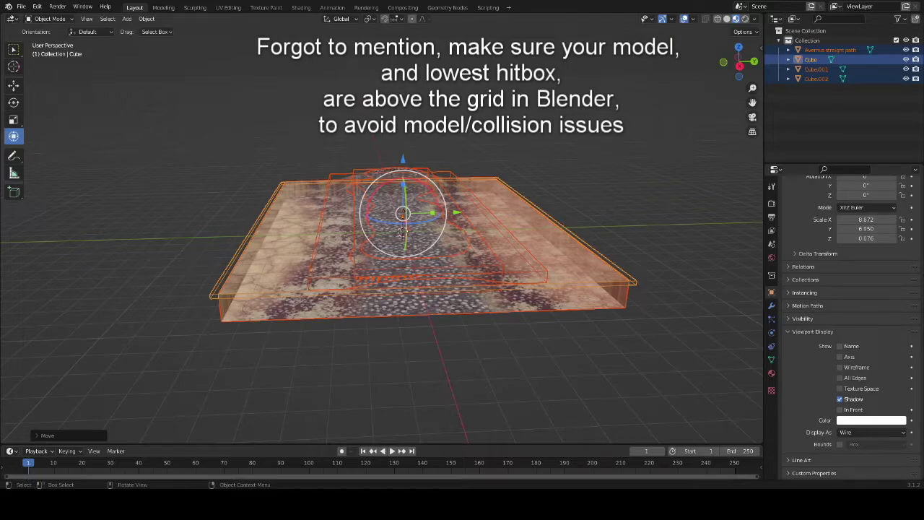
left_click(462, 382)
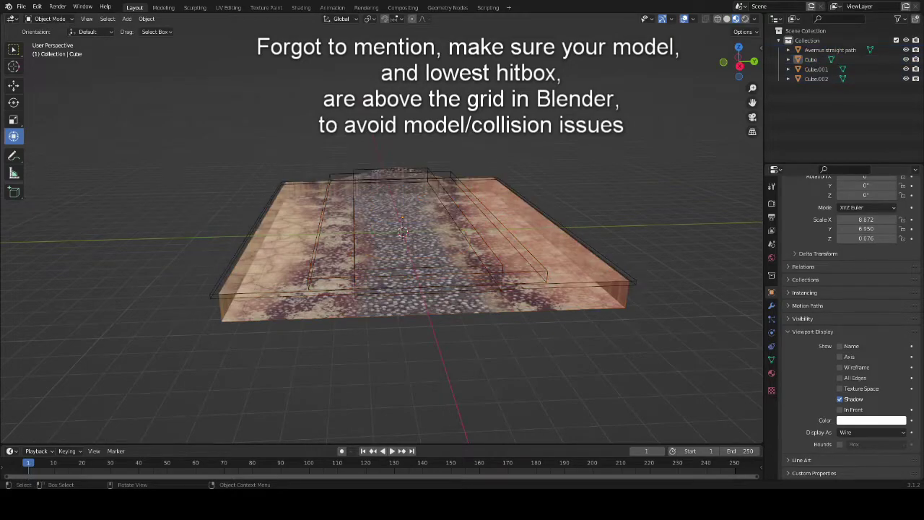
middle_click_drag(433, 288, 431, 313)
middle_click_drag(402, 226, 402, 231)
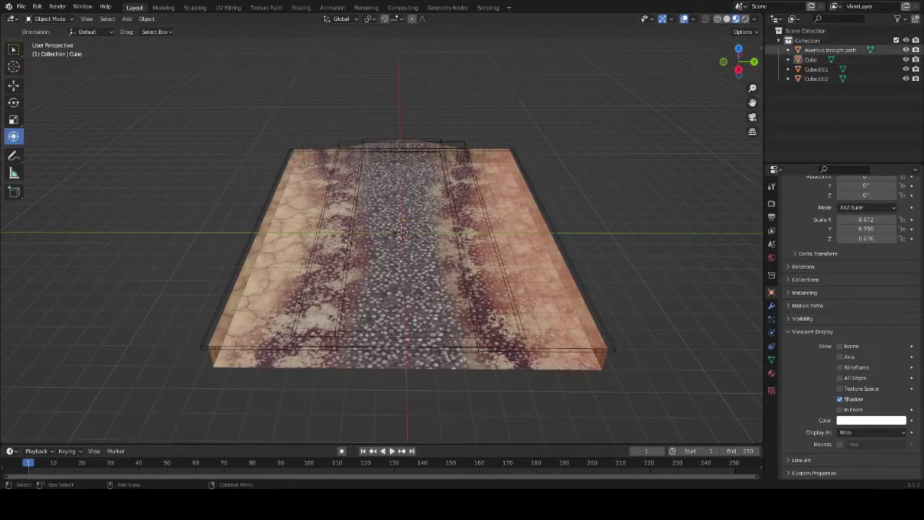
Step: Export only the three selected slabs as the Wavefront file "test collision.obj" in the folder "3d maps-obj files"
left_click(811, 60)
left_click(816, 79, "shift")
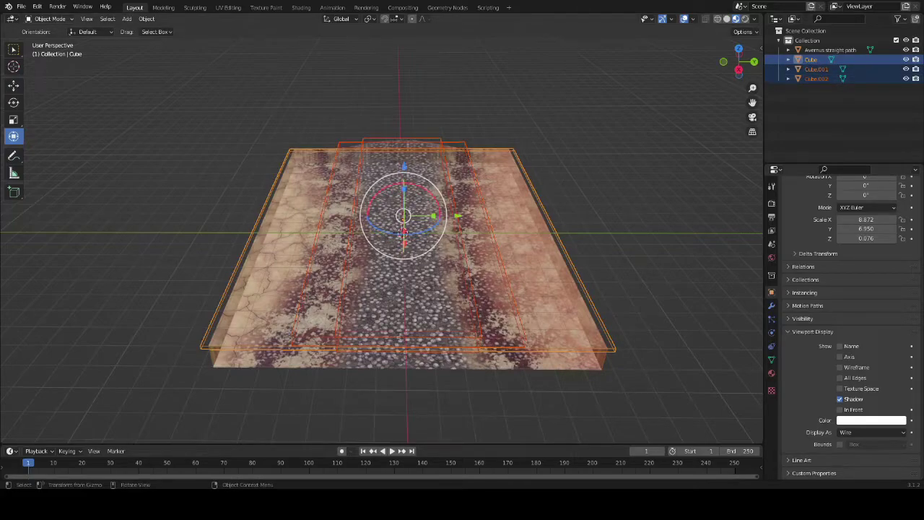
left_click(21, 7)
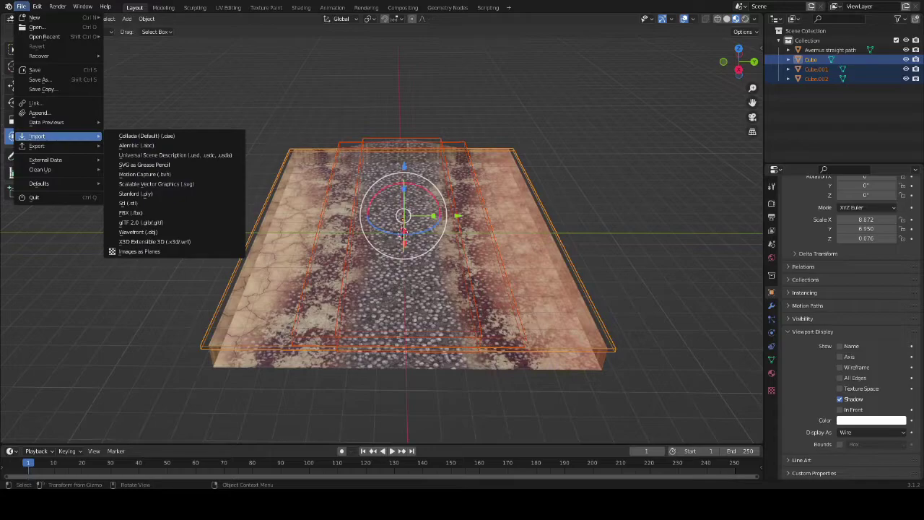
mouse_move(43, 146)
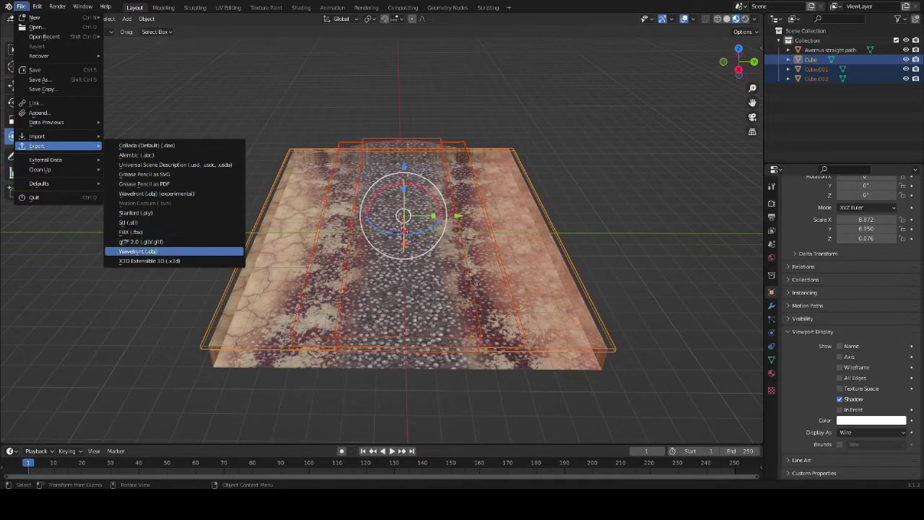
left_click(144, 251)
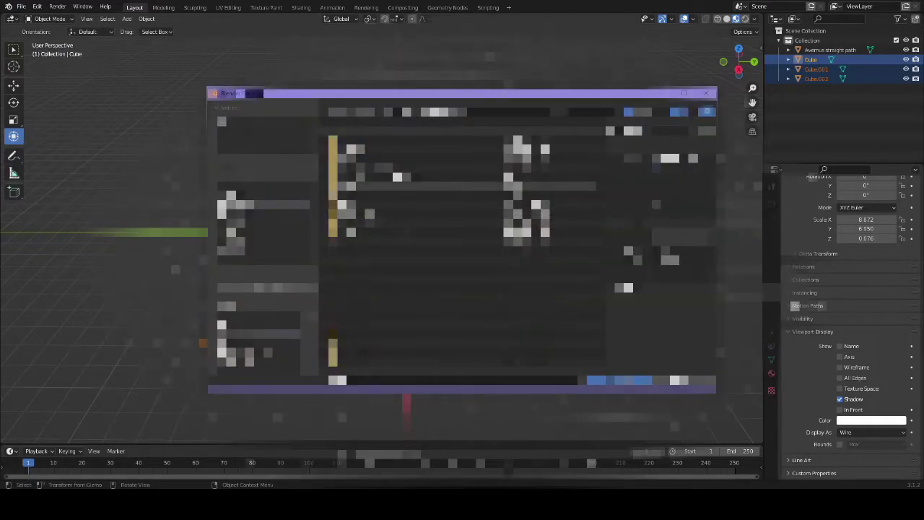
double_click(398, 186)
double_click(398, 140)
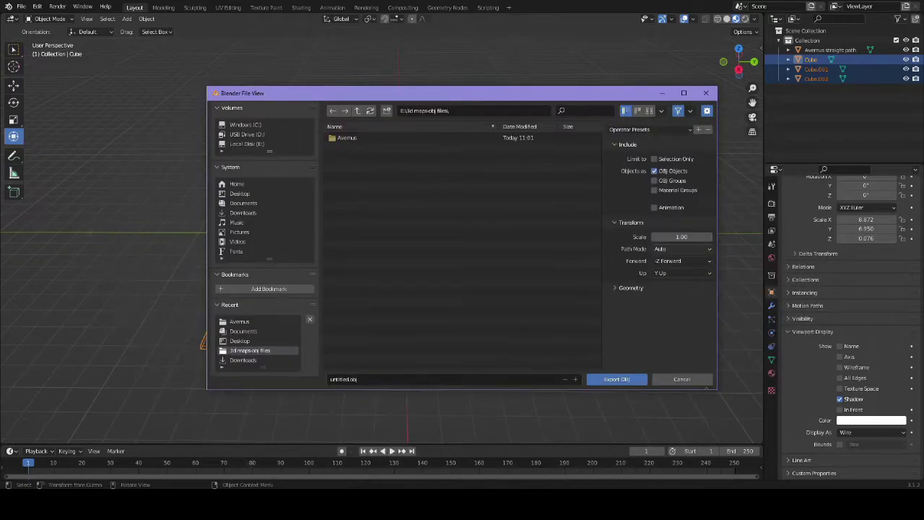
left_click(654, 159)
left_click(404, 379)
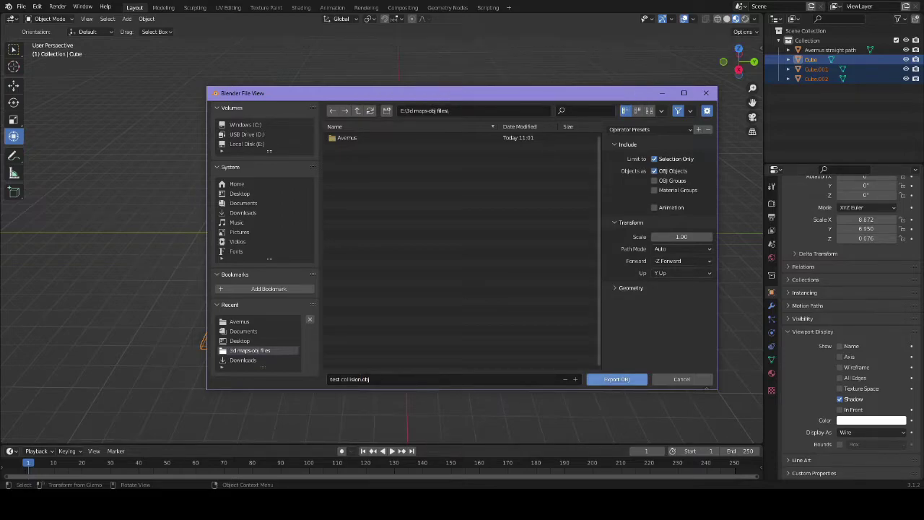
left_click(616, 379)
Step: Select only the terrain object and export it as the Wavefront file "test.obj" in the same folder, limited to the selection
key("alt+a")
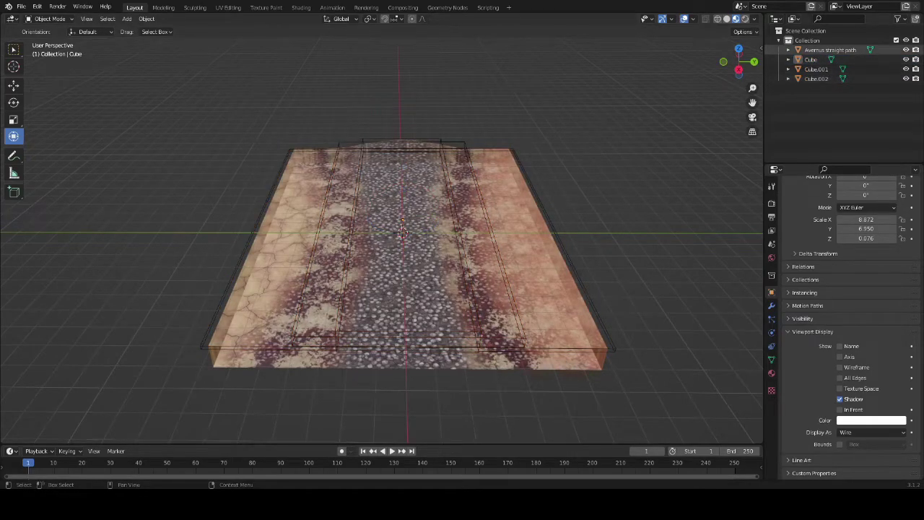
left_click(830, 50)
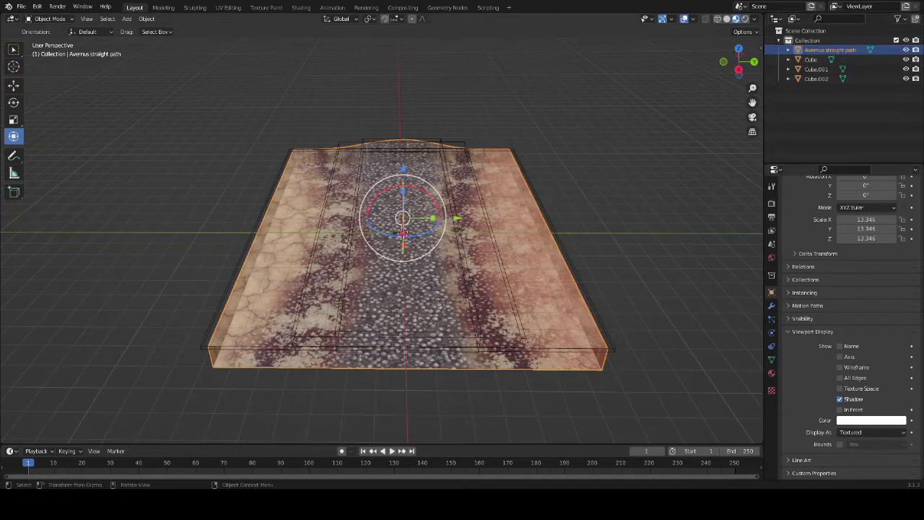
middle_click_drag(476, 274, 402, 232)
left_click(21, 6)
mouse_move(57, 121)
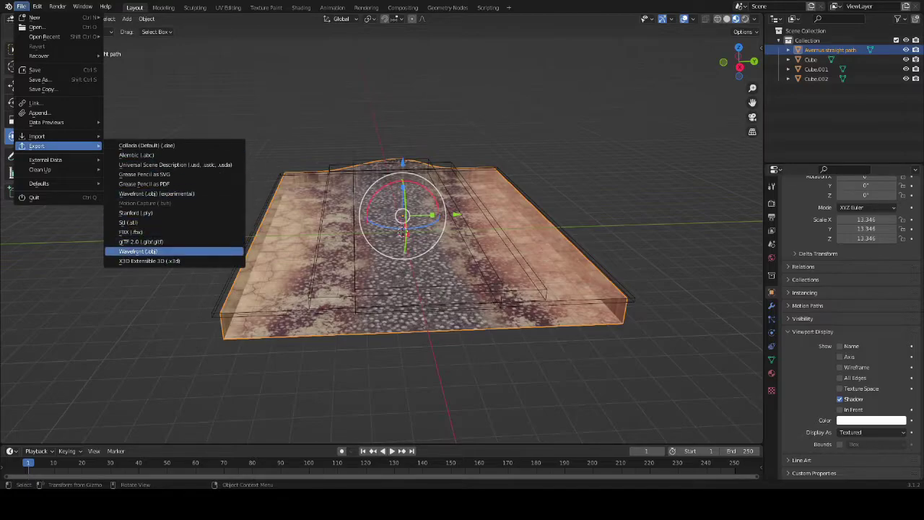
left_click(144, 251)
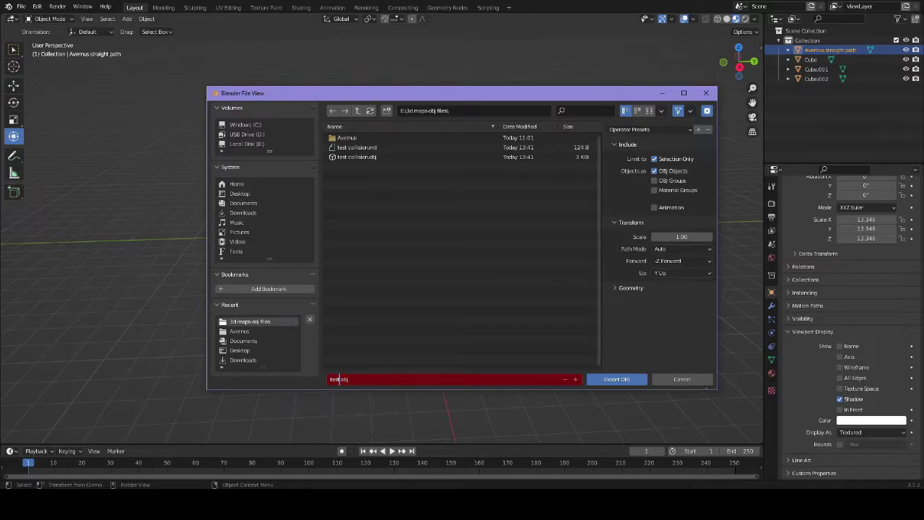
key("Return")
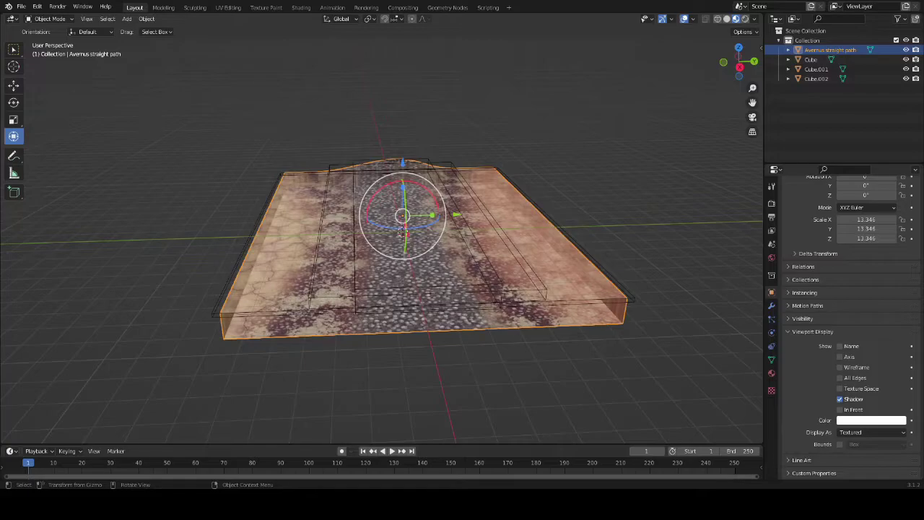
middle_click_drag(403, 230, 379, 244)
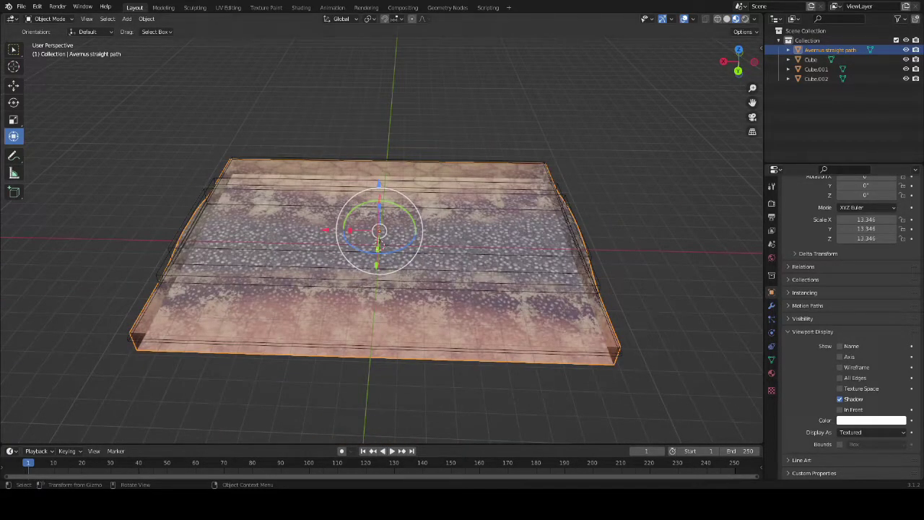
middle_click_drag(379, 244, 395, 232)
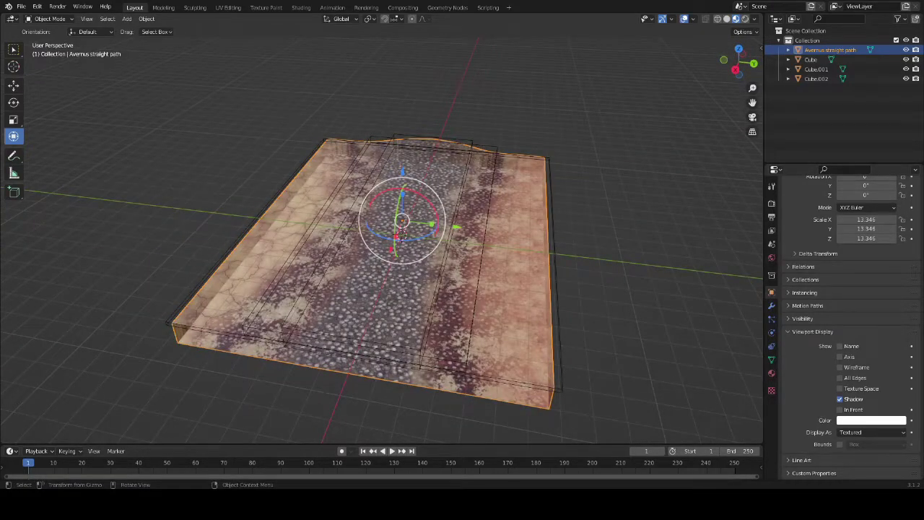
middle_click_drag(401, 232, 402, 230)
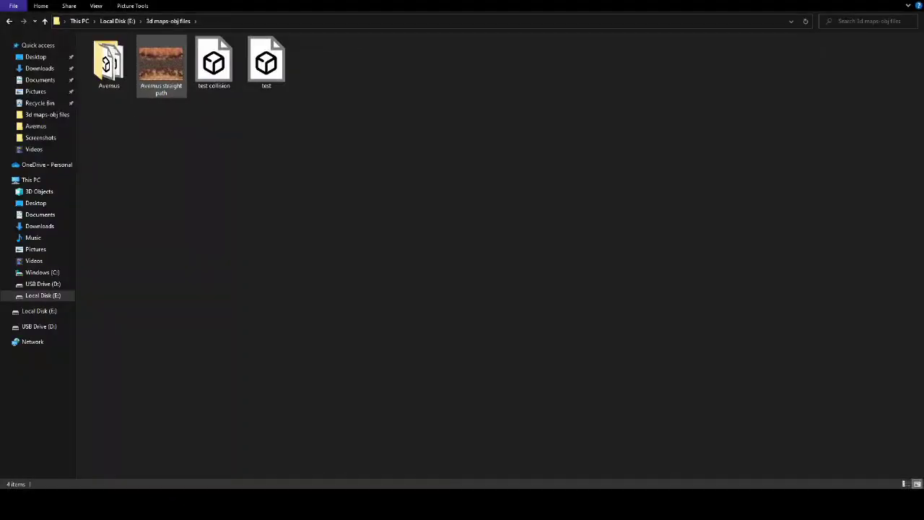
Step: In File Explorer, duplicate the "Avernus straight path" image in "3d maps-obj files" and move the copy into the Avernus folder
right_click(160, 72)
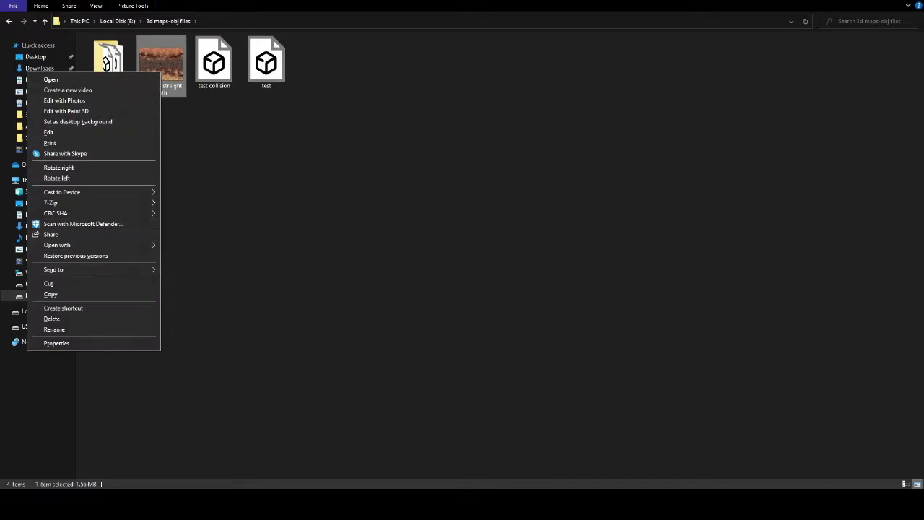
left_click(51, 294)
right_click(221, 71)
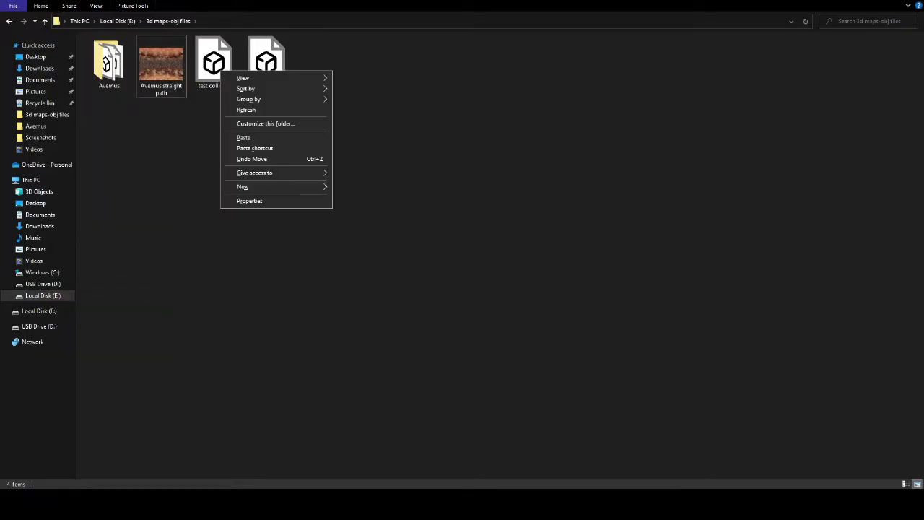
left_click(243, 137)
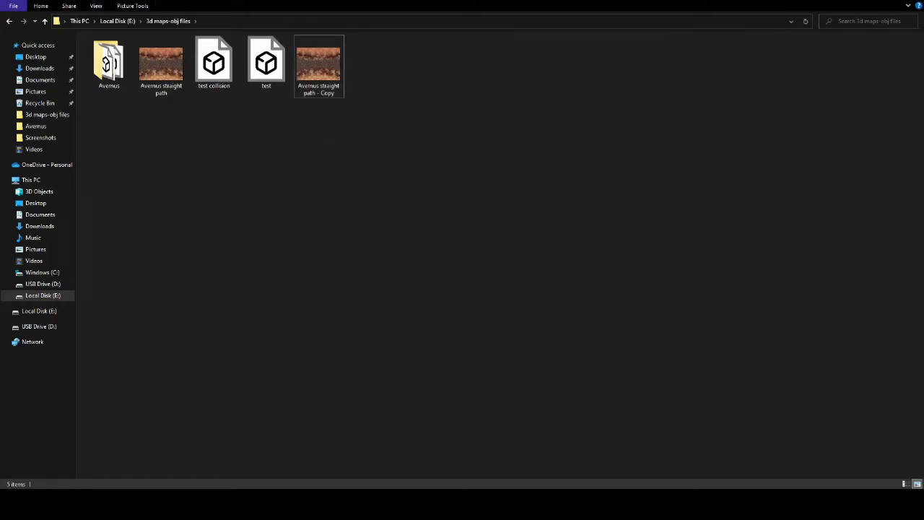
left_click_drag(317, 65, 108, 61)
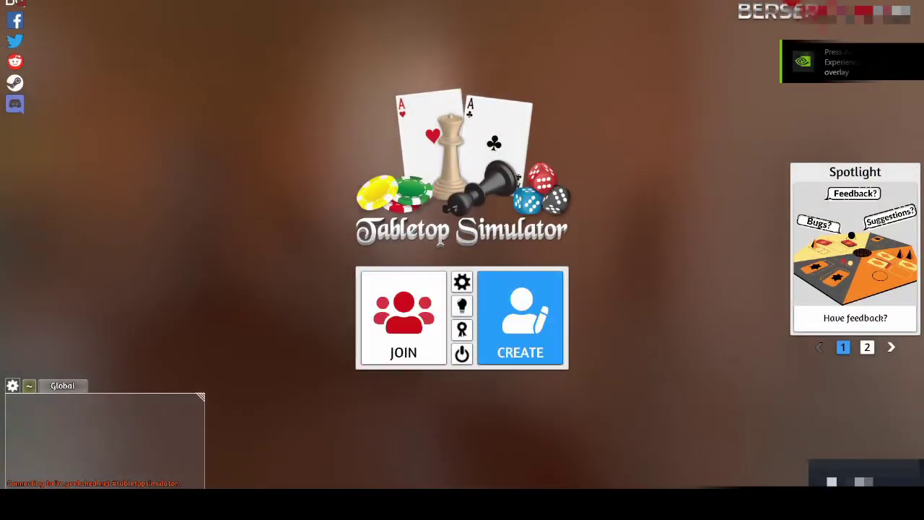
Step: Switch to Tabletop Simulator and create a new game
left_click(520, 317)
left_click(393, 224)
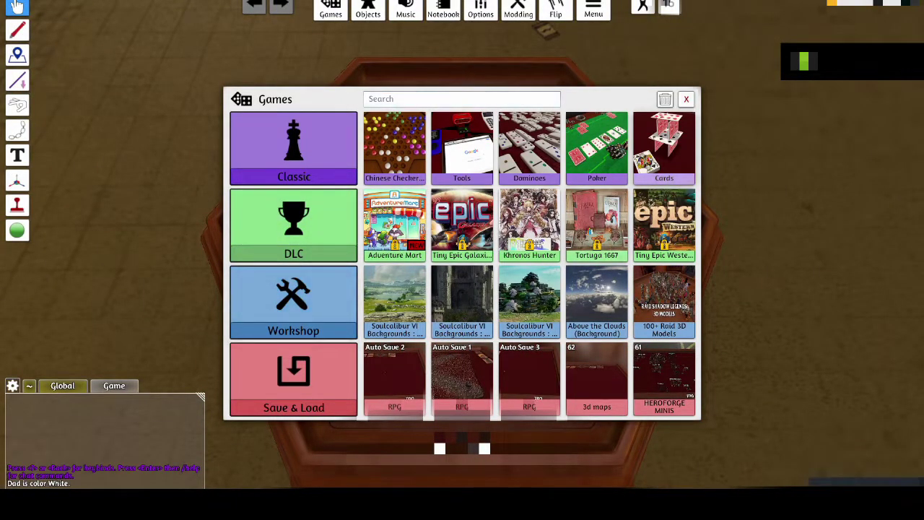
Step: Dismiss the game browser and place a custom Model component in the middle of the table
left_click(686, 99)
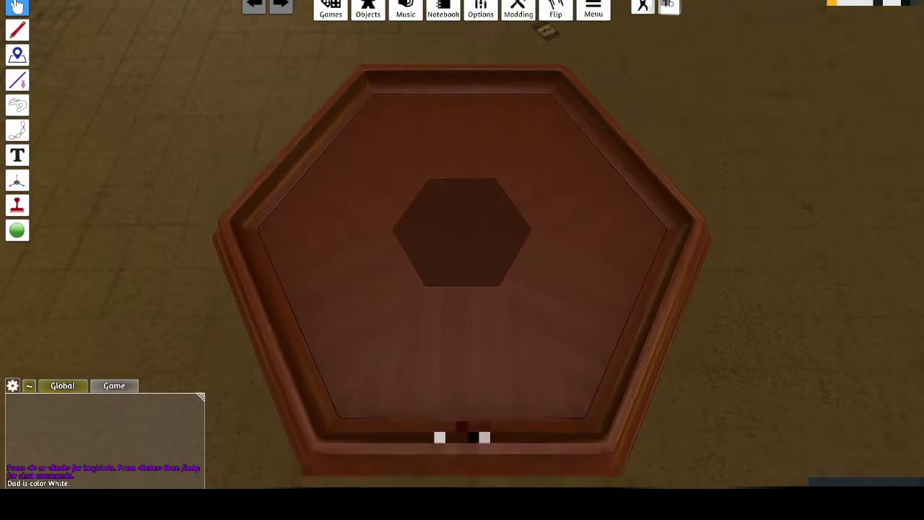
left_click(368, 8)
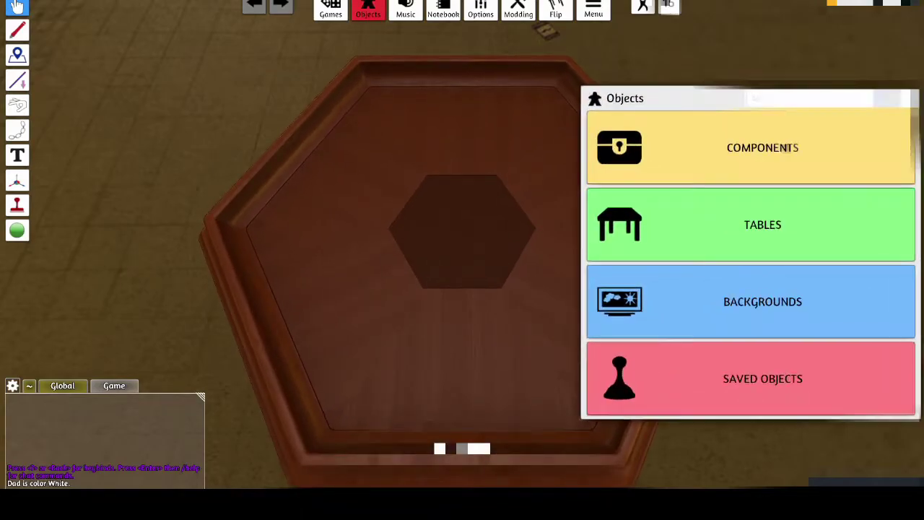
left_click(786, 148)
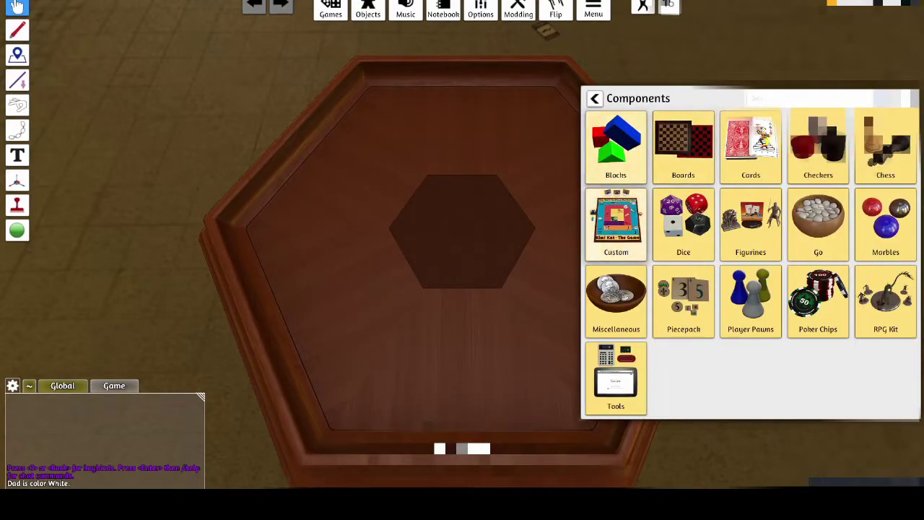
left_click(615, 224)
left_click_drag(750, 224, 460, 225)
left_click(426, 237)
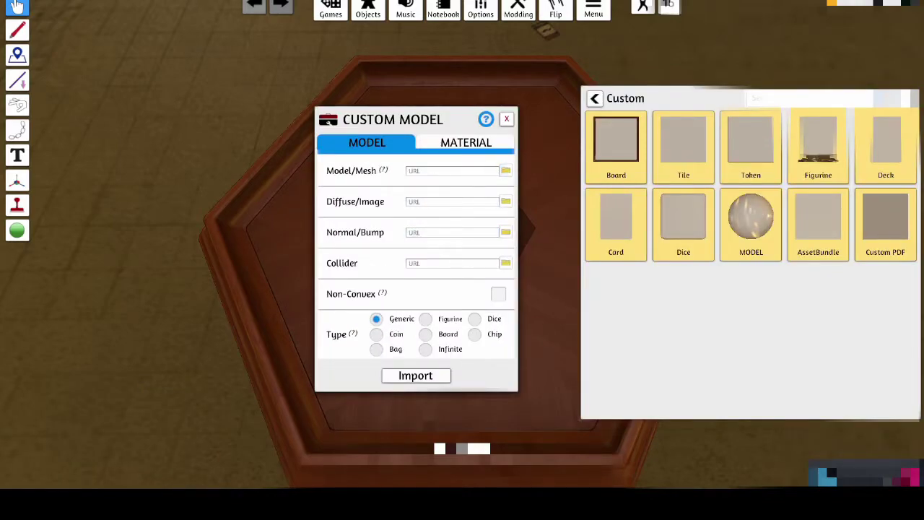
Step: Upload "test" from the "3d maps-obj files" folder to the cloud root folder as the custom model's mesh
left_click(506, 170)
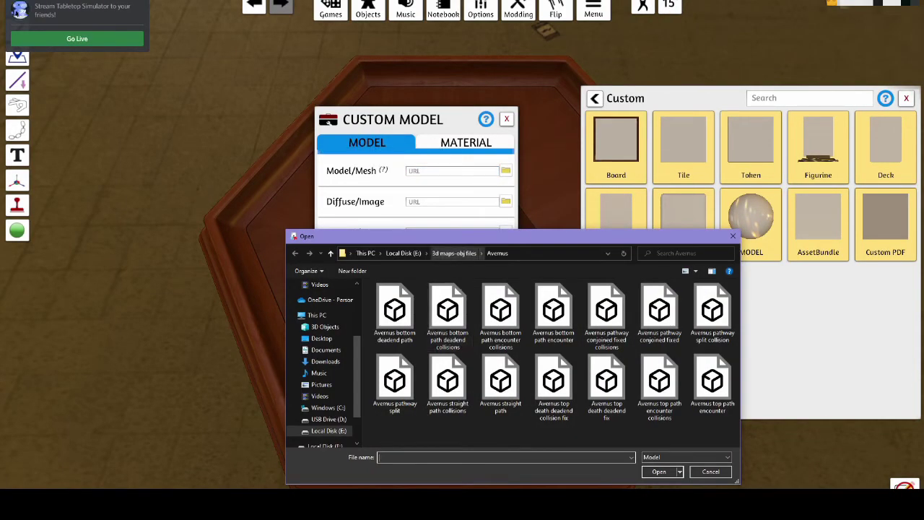
left_click(454, 253)
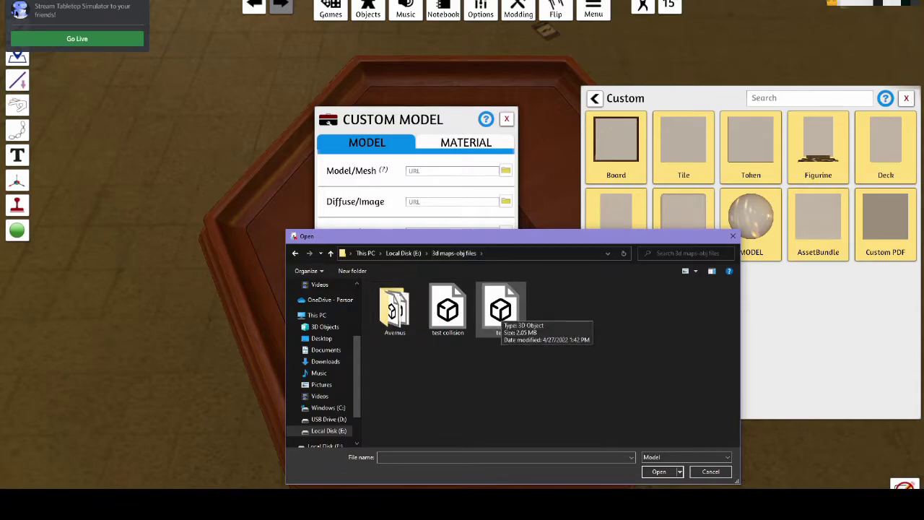
left_click(500, 309)
key("Return")
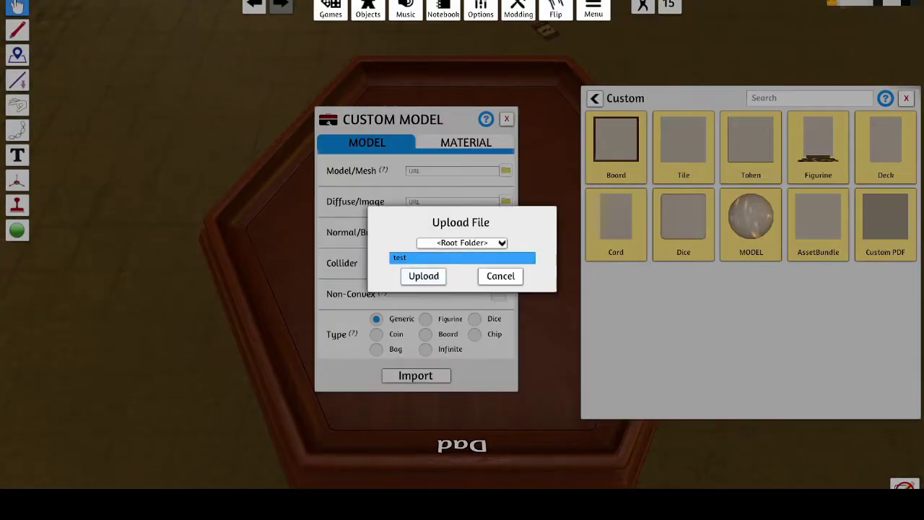
left_click(424, 276)
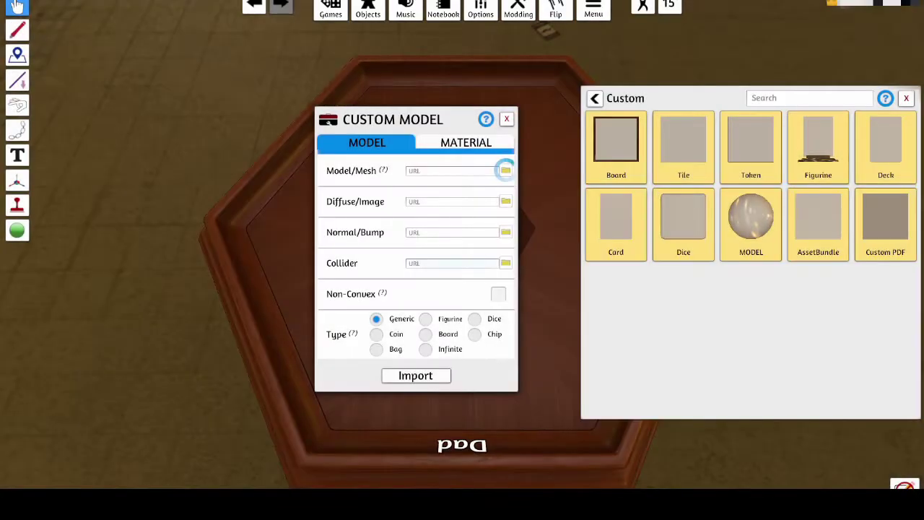
Step: Upload "test collision" from the same folder to the Steam Cloud as the custom model's collider
left_click(505, 263)
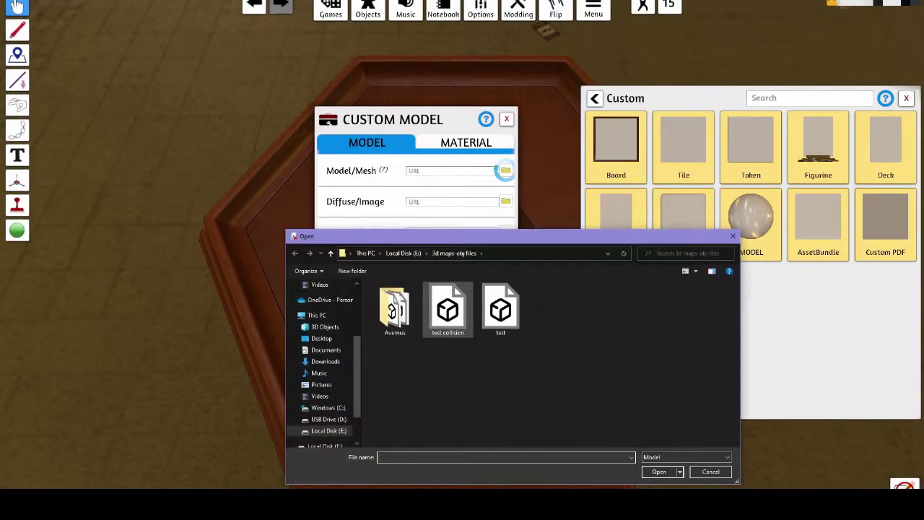
left_click(447, 309)
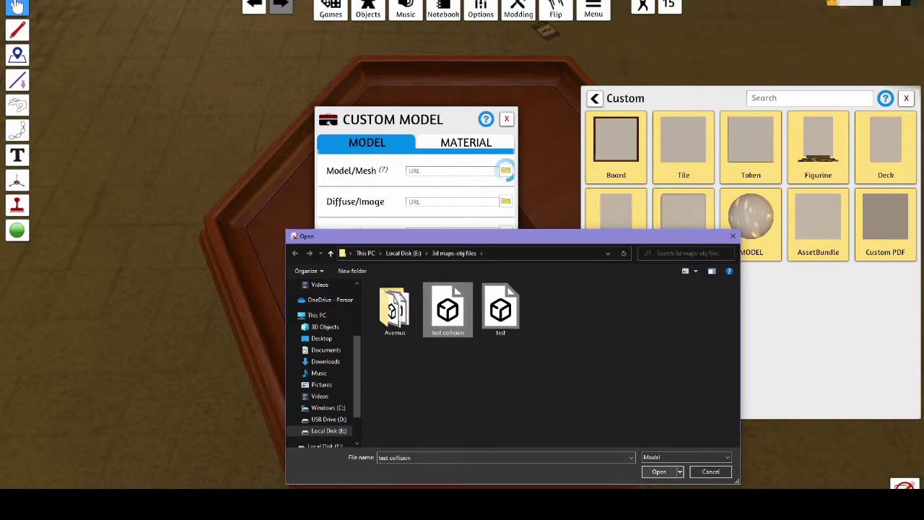
key("Return")
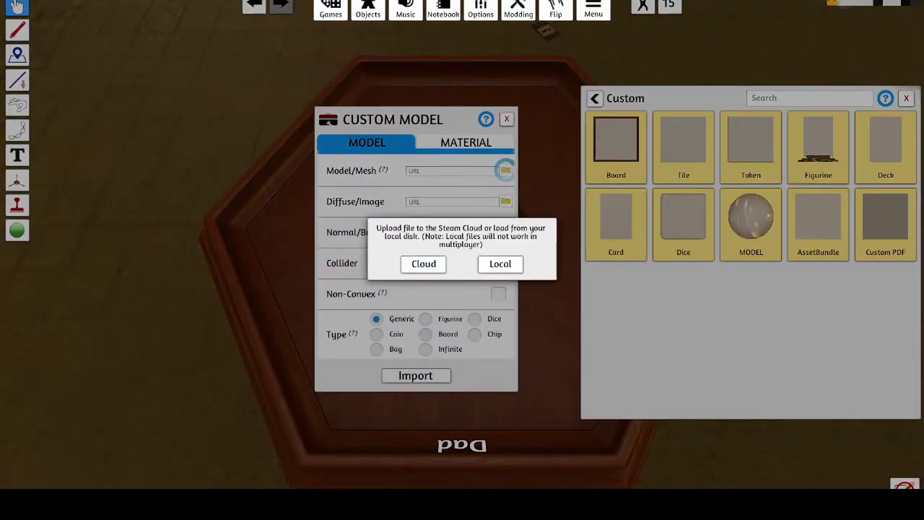
key("Return")
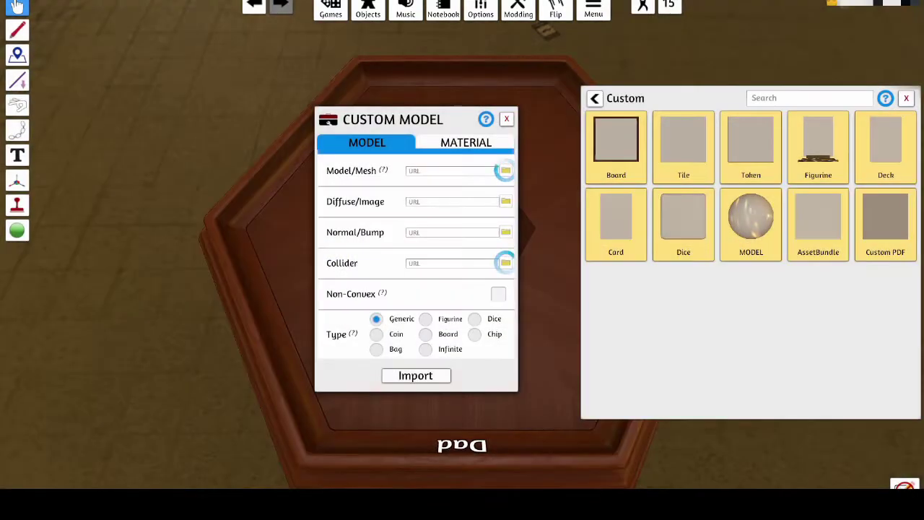
Step: Upload the "Avernus straight path" image to the Steam Cloud as the custom model's diffuse image
left_click(505, 201)
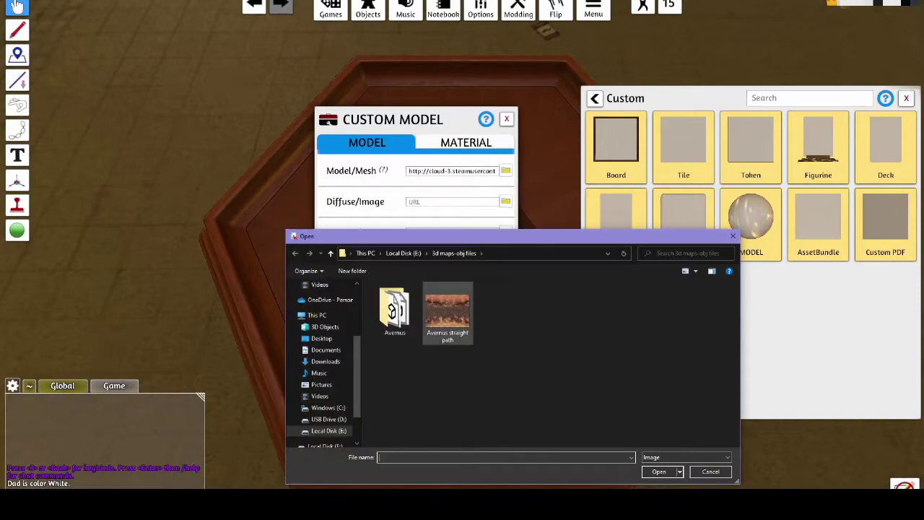
left_click(447, 312)
left_click(659, 472)
left_click(424, 264)
key("Return")
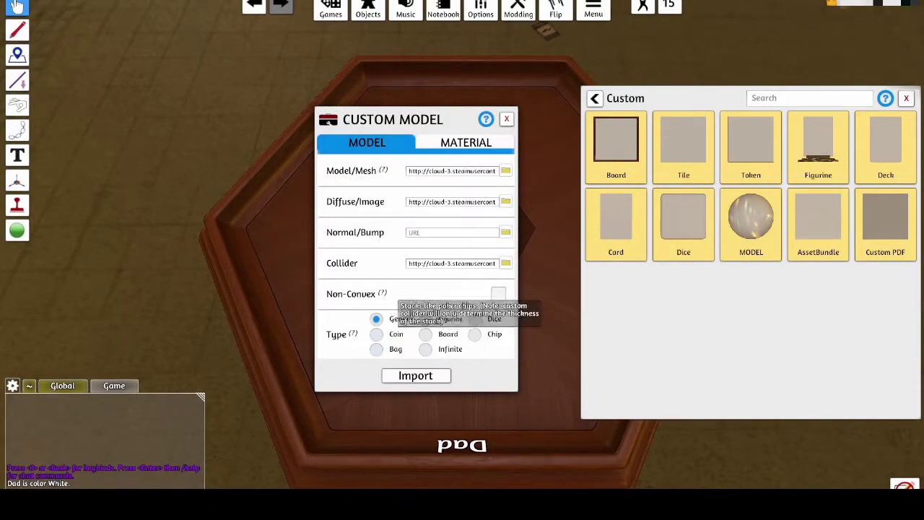
Step: Set the custom model's material to Cardboard and import the model as a Generic type
left_click(466, 143)
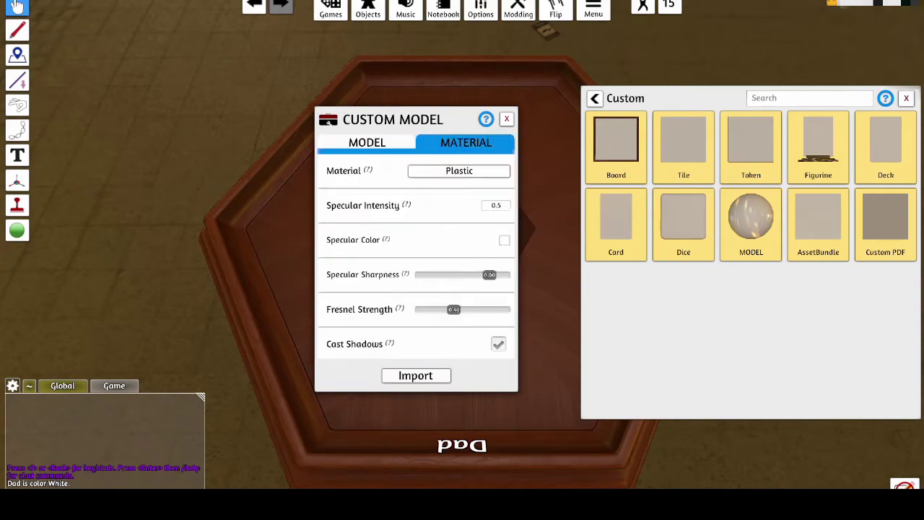
left_click(459, 170)
left_click(459, 220)
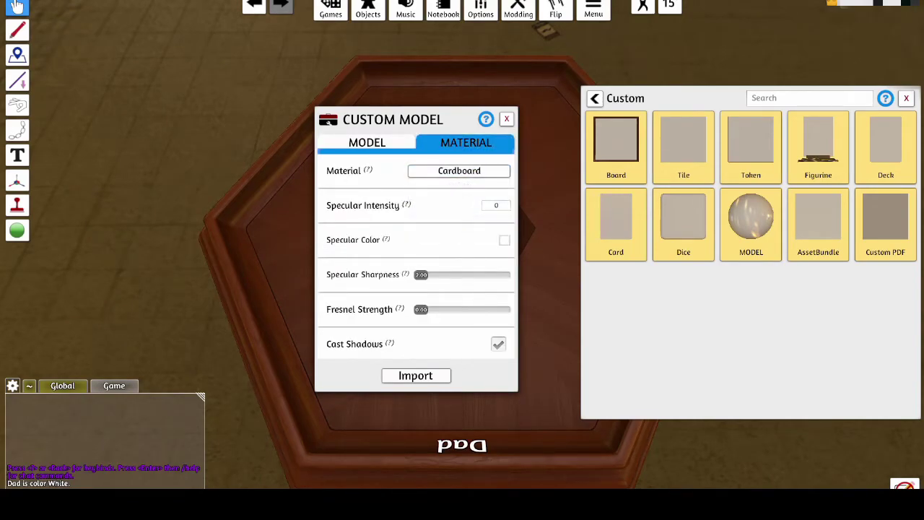
left_click(367, 142)
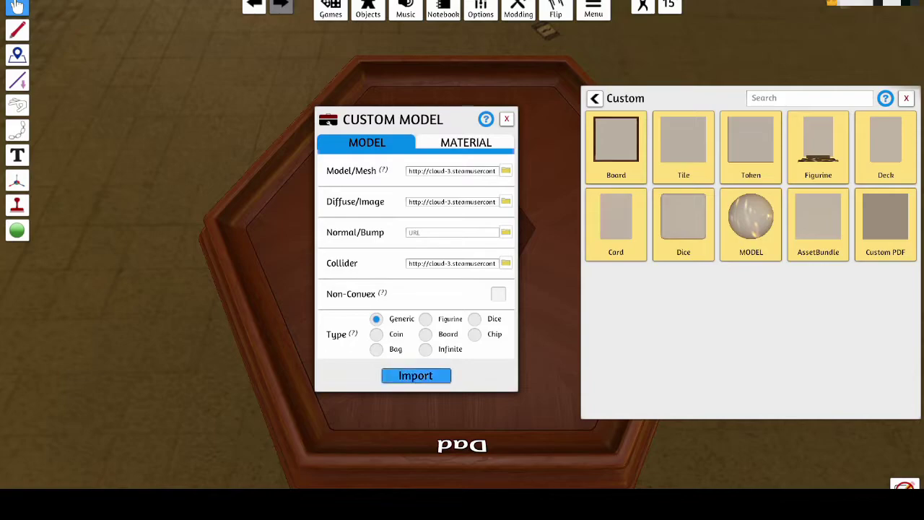
left_click(415, 375)
Step: Examine the imported terrain on the table from above and from a low side angle, checking its texture and raised path
scroll(433, 224, "up", 3)
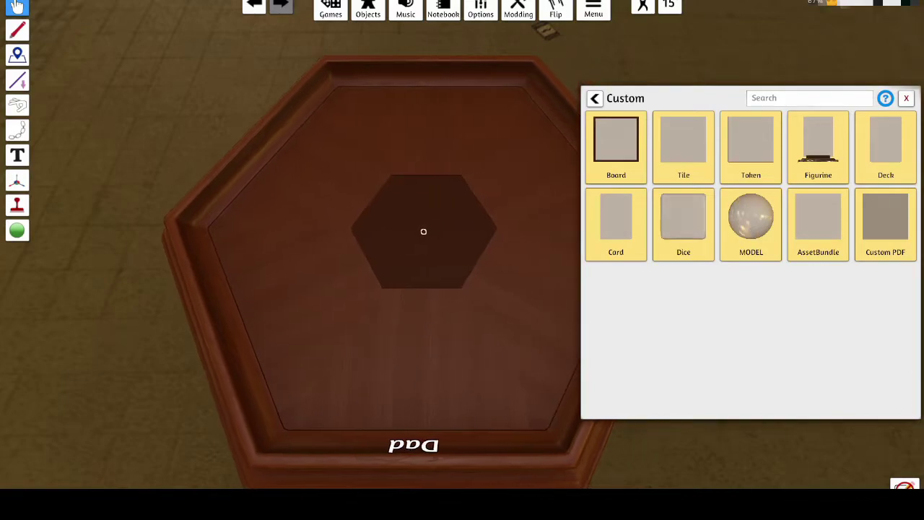
scroll(417, 228, "up", 3)
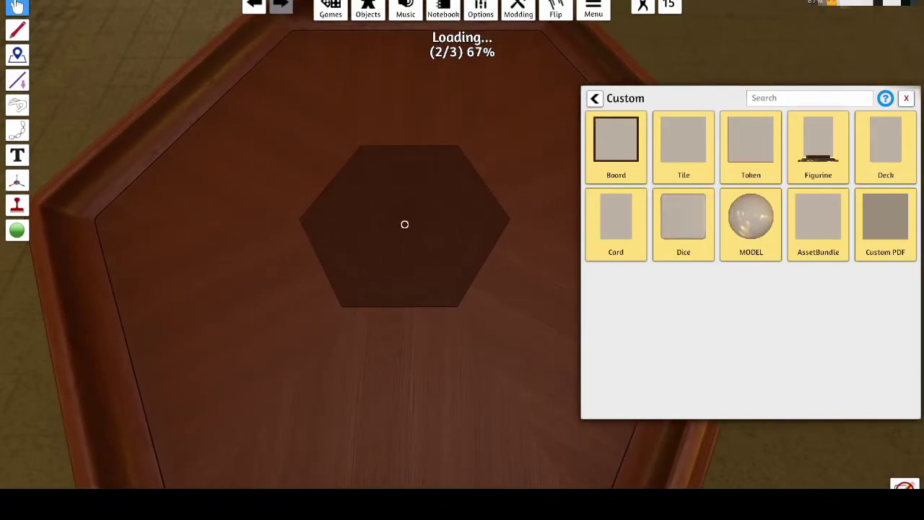
scroll(405, 212, "down", 2)
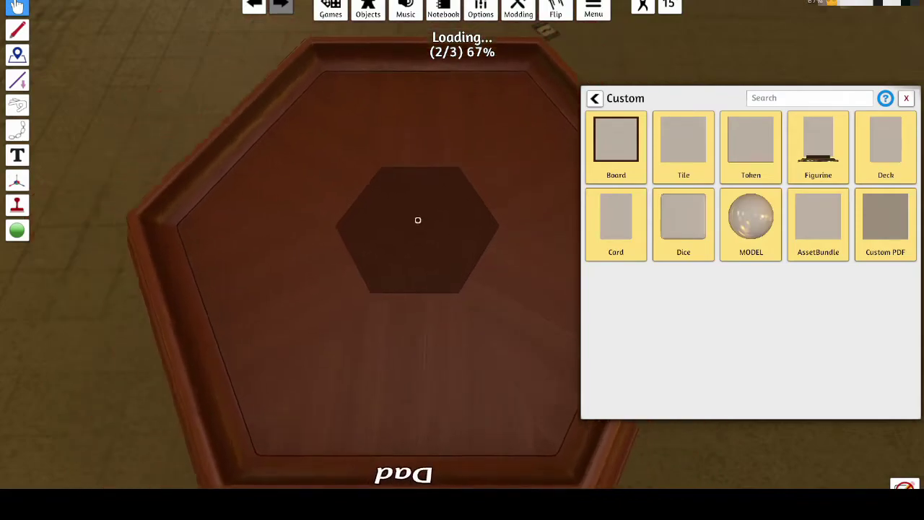
scroll(414, 219, "up", 2)
key("s")
key("d")
key("e")
key("e")
key("e")
key("e")
key("e")
key("e")
key("e")
key("e")
key("e")
key("e")
key("e")
key("e")
key("e")
key("q")
key("s")
key("a")
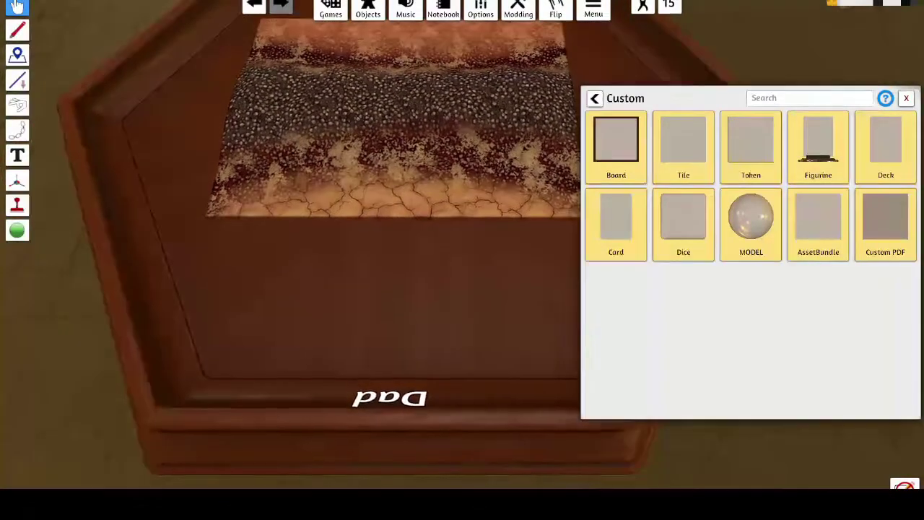
key("w")
key("d")
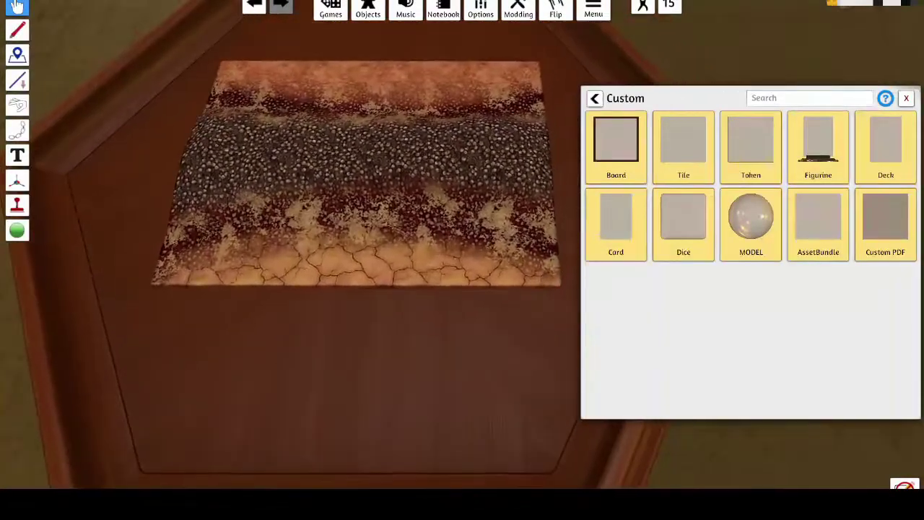
right_click_drag(404, 289, 245, 224)
key("w")
key("a")
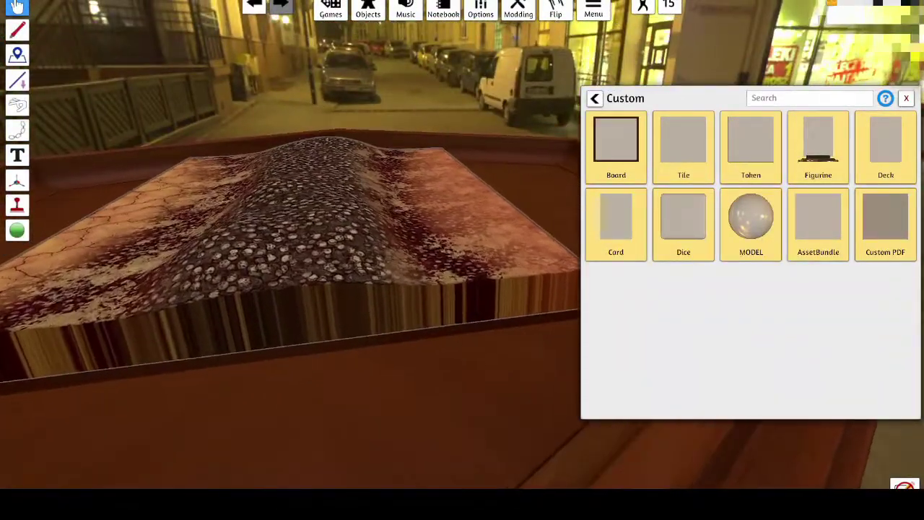